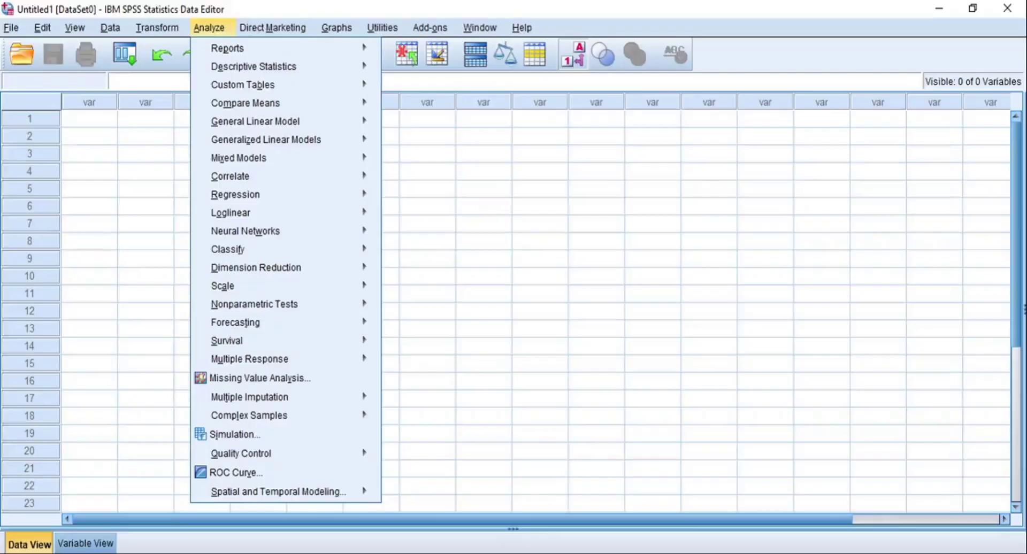
- Open the Descriptives procedure for the length and weight dataset
mouse_move(253, 66)
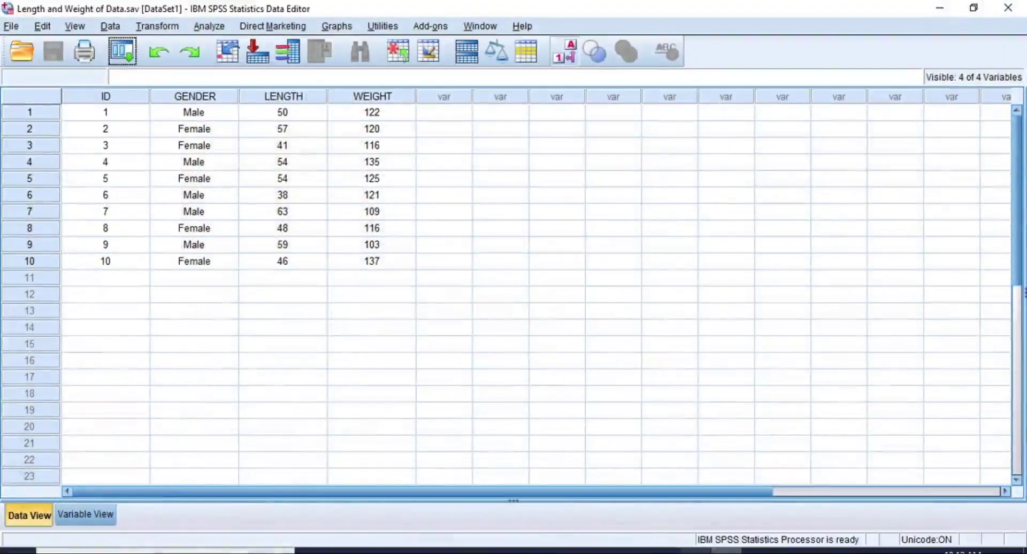
mouse_move(696, 552)
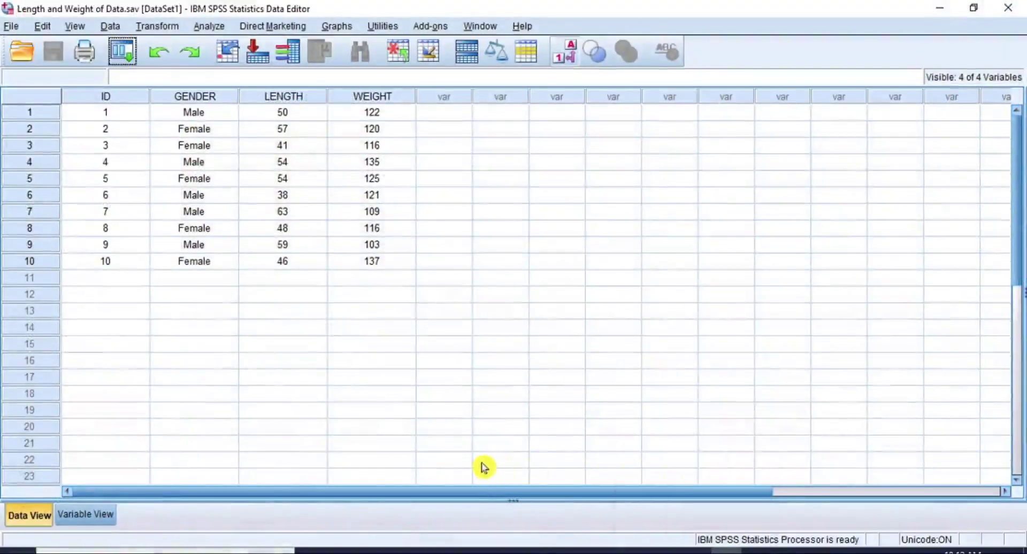
left_click(208, 28)
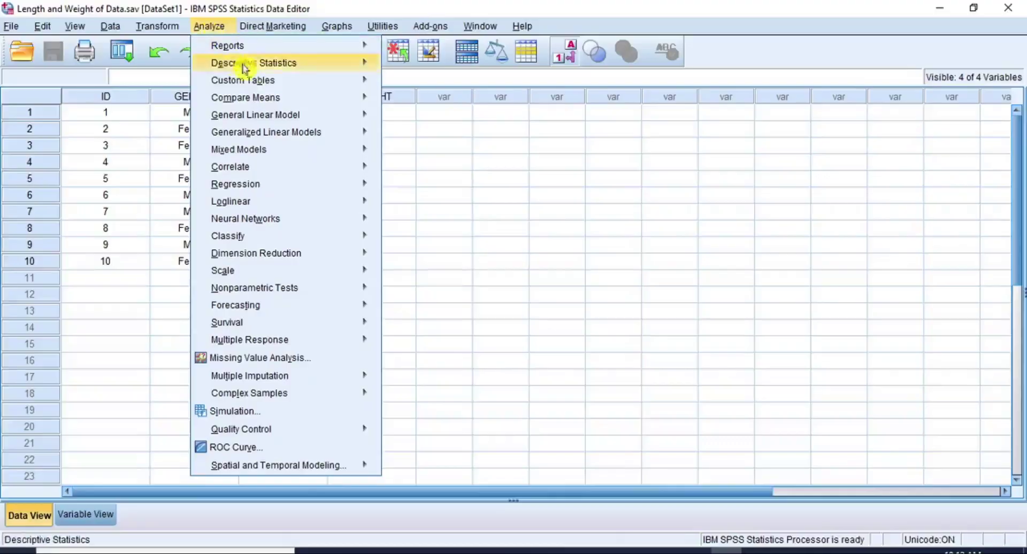
mouse_move(268, 68)
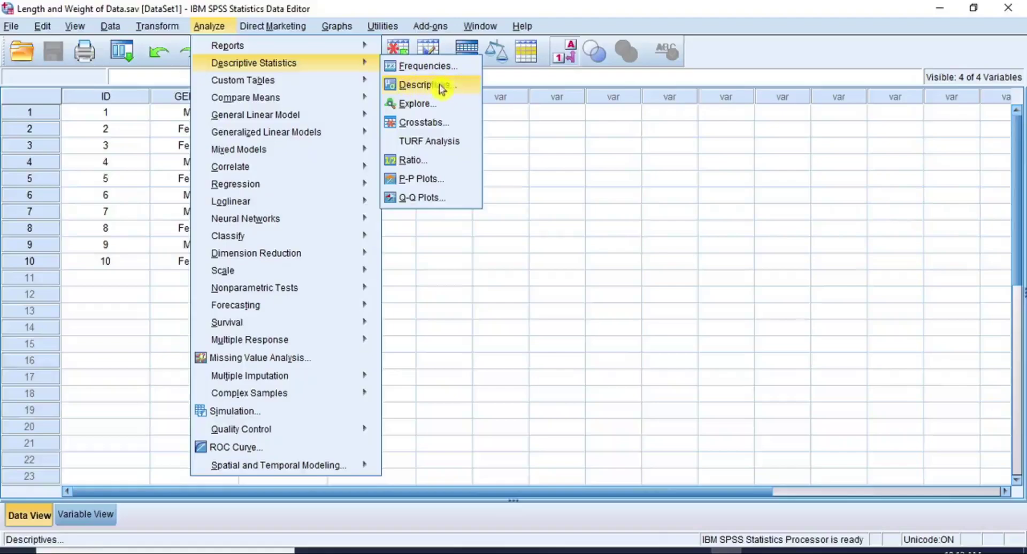
left_click(440, 85)
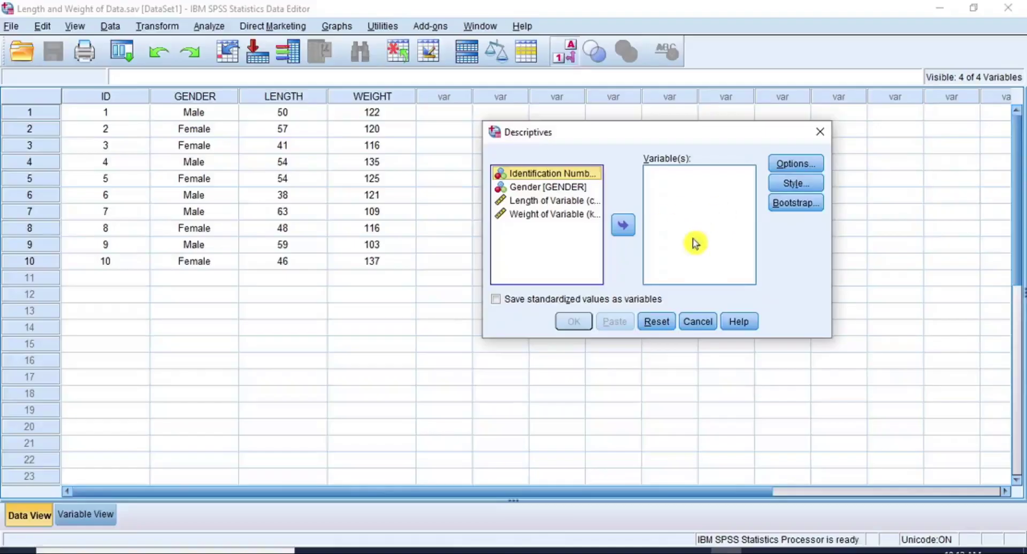
left_click(542, 192)
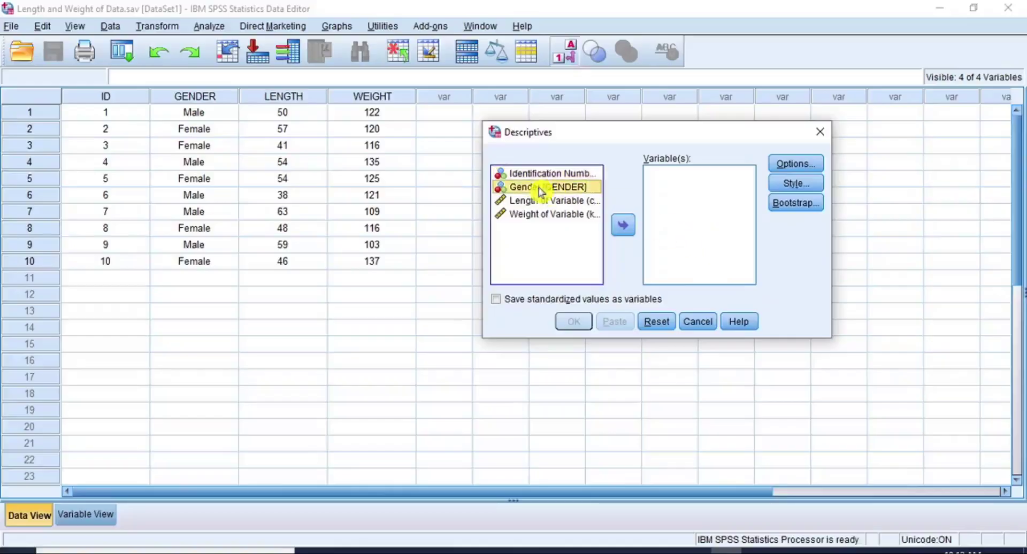
left_click(624, 227)
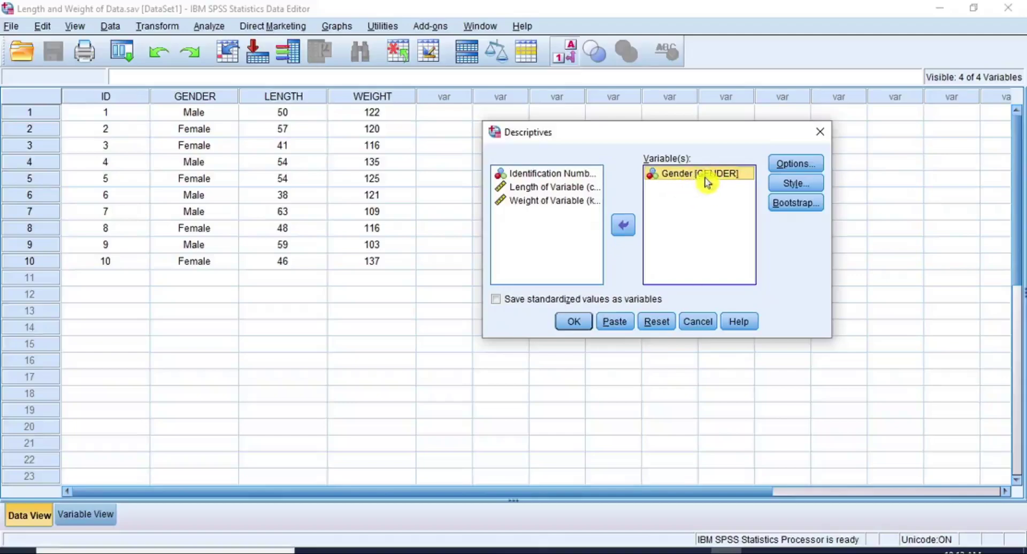
double_click(543, 189)
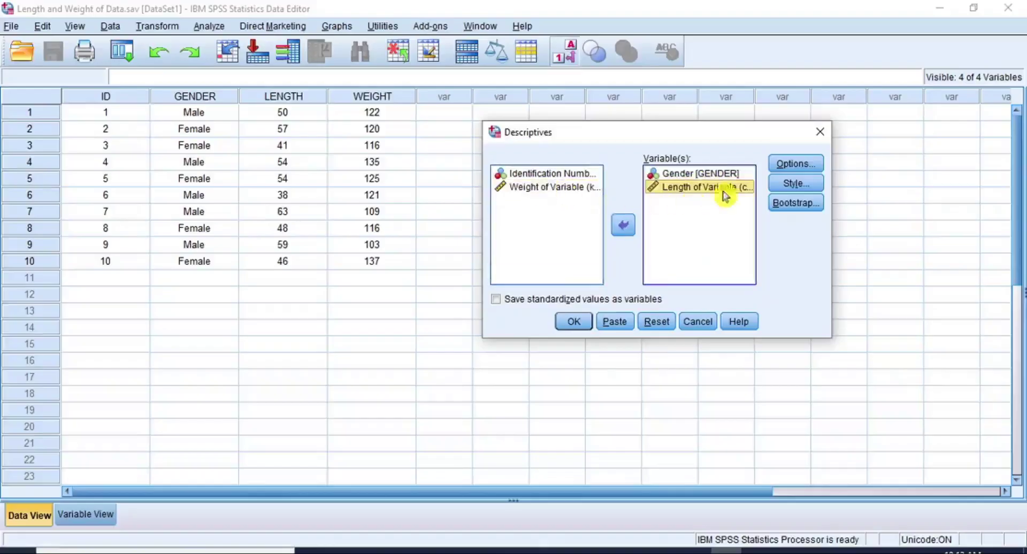
left_click(547, 189)
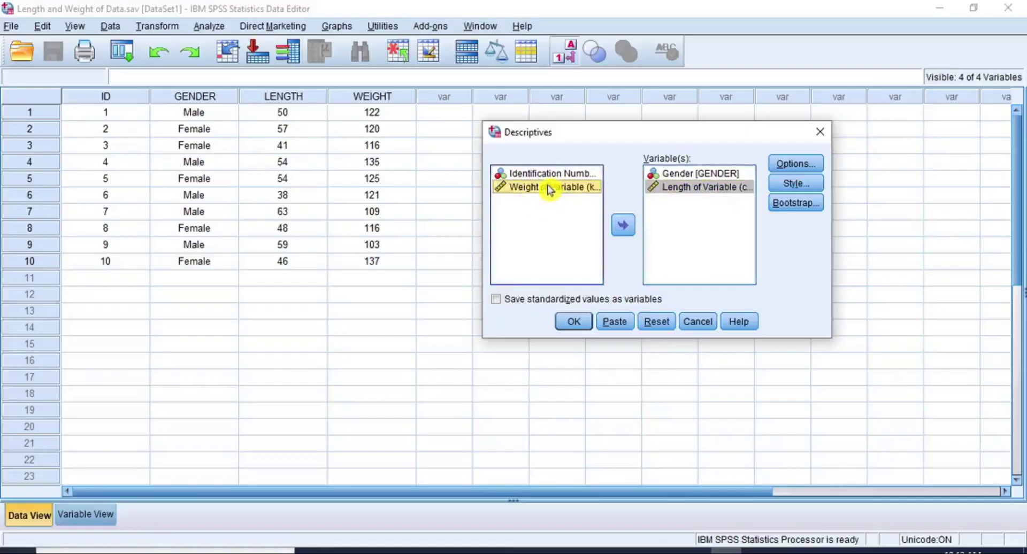
left_click_drag(549, 190, 663, 215)
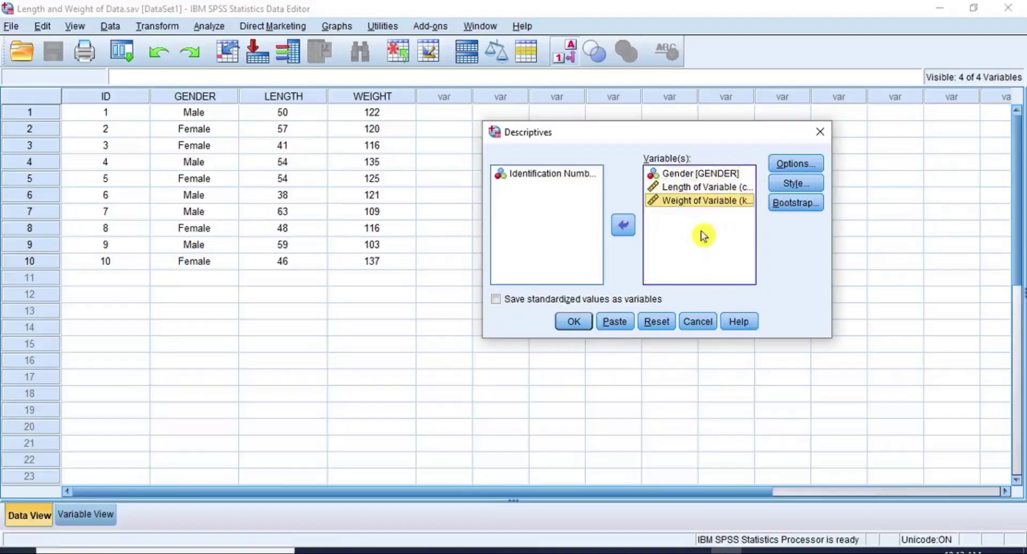
left_click(659, 324)
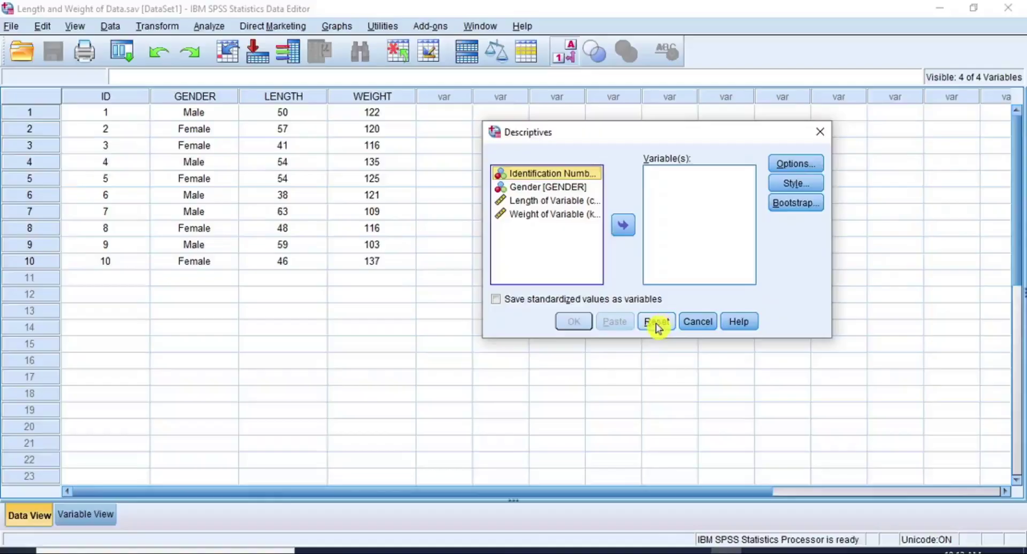
- Add Length of Variable (cm) and Weight of Variable (kg) together as the variables to describe
left_click(555, 202)
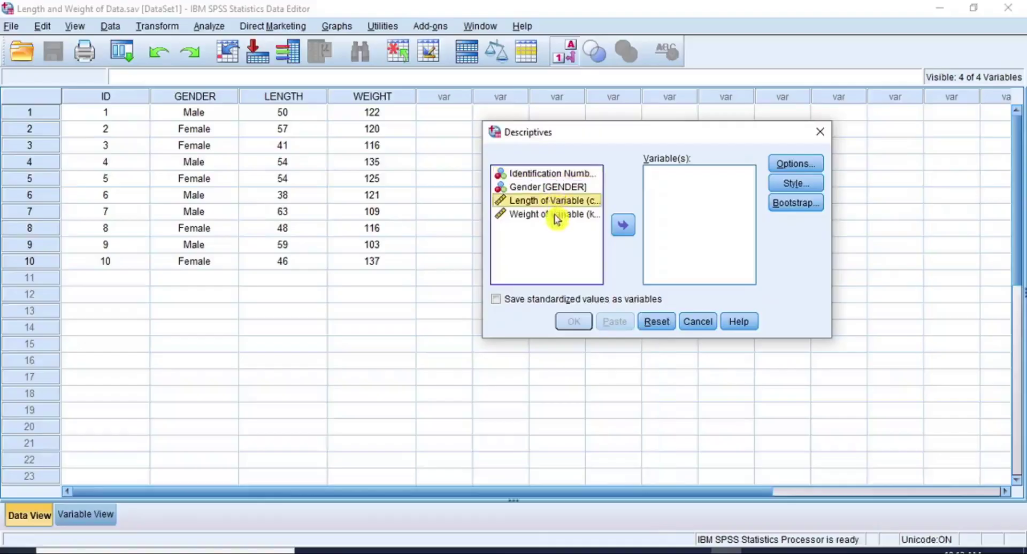
left_click(556, 217, "shift")
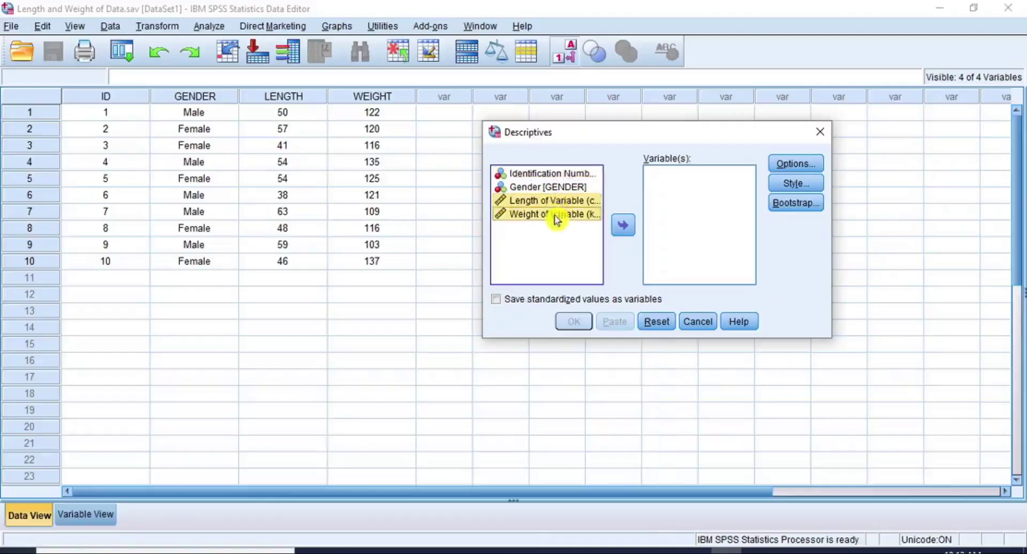
left_click(623, 227)
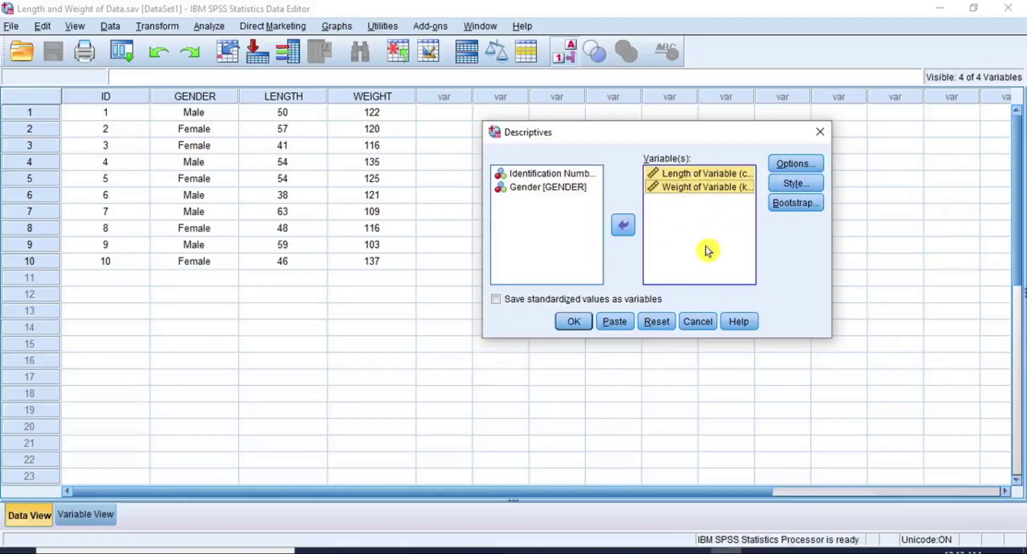
- Include kurtosis and skewness alongside the default descriptive statistics and run the analysis
left_click(803, 166)
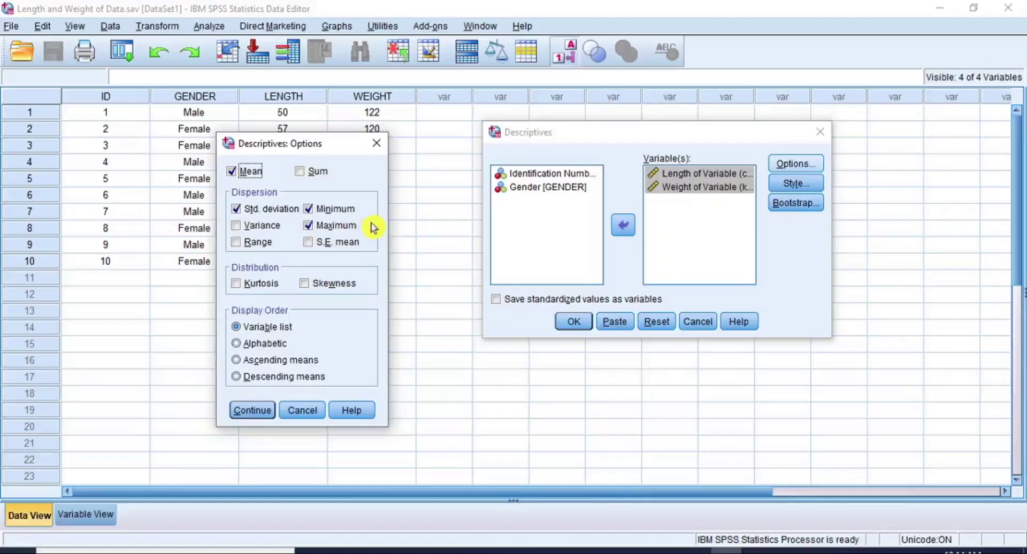
left_click(235, 286)
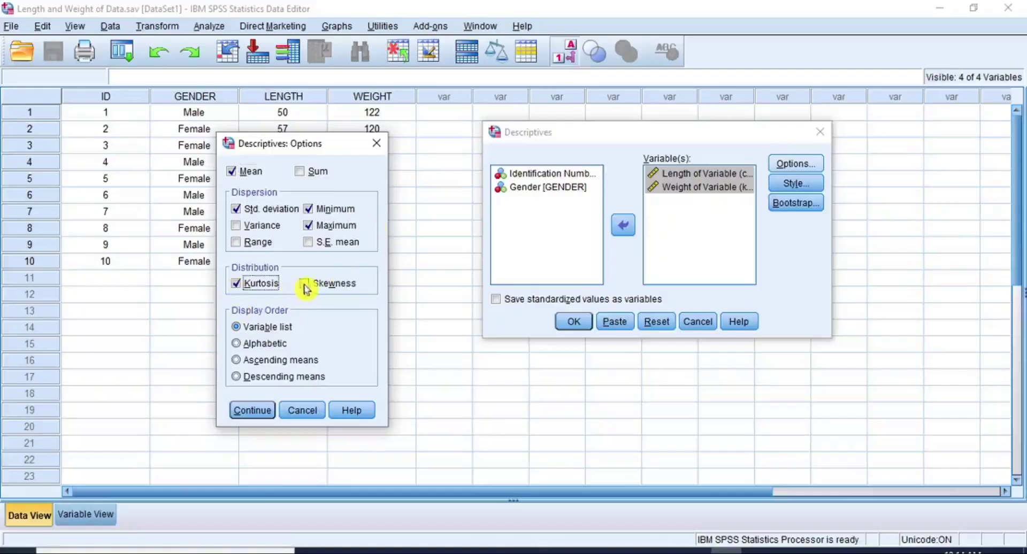
left_click(304, 285)
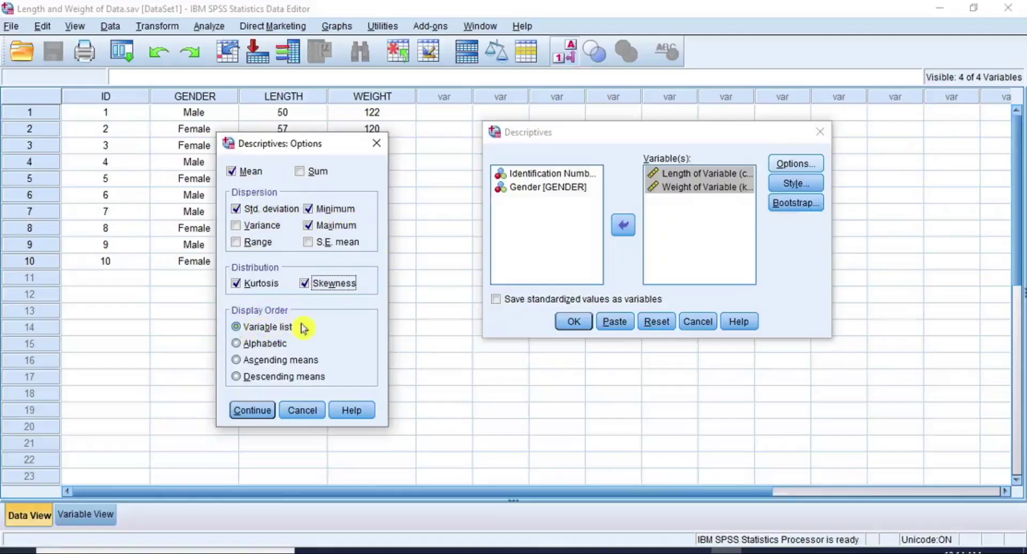
left_click(252, 412)
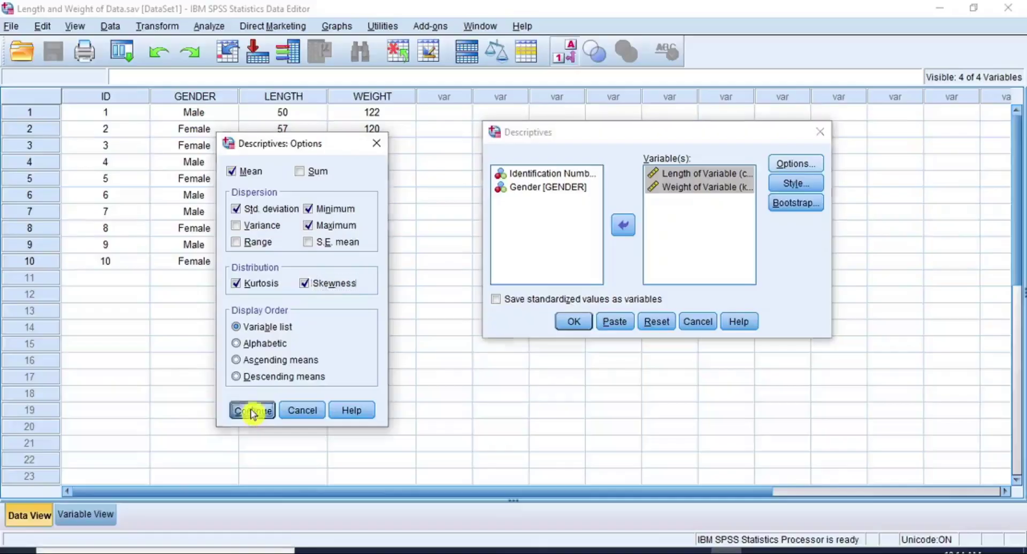
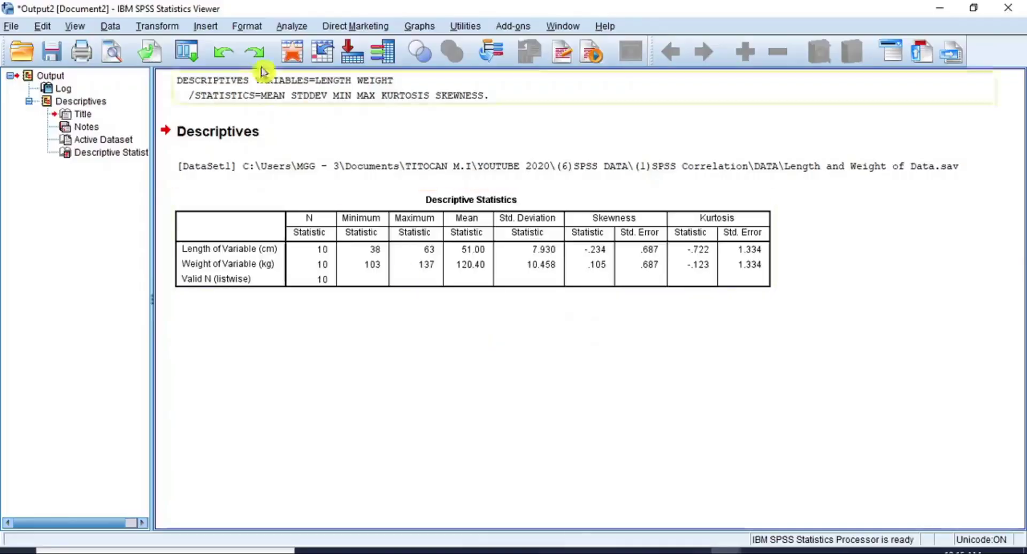
- Start a Frequencies analysis with Length of Variable (cm) and Weight of Variable (kg) as its variables
left_click(293, 27)
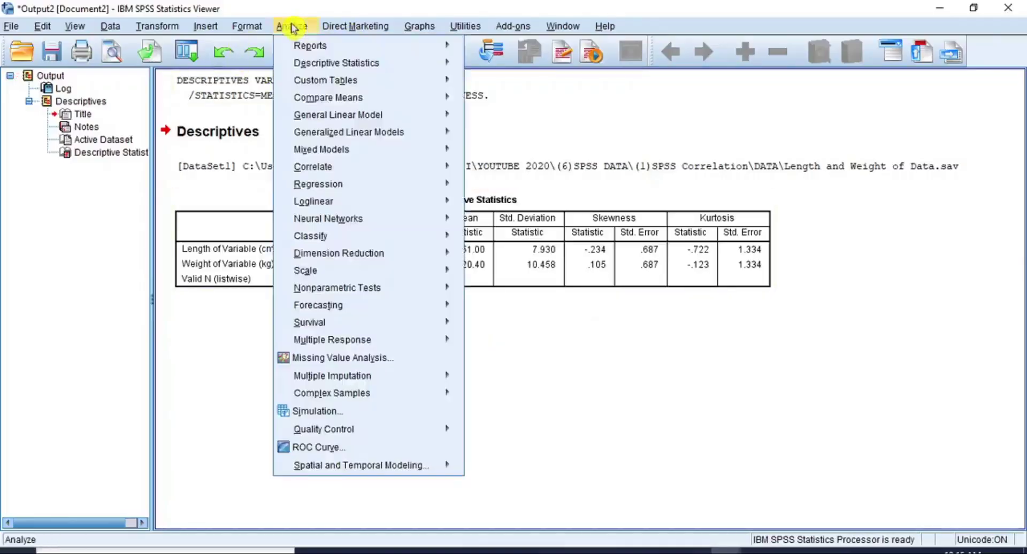
mouse_move(343, 63)
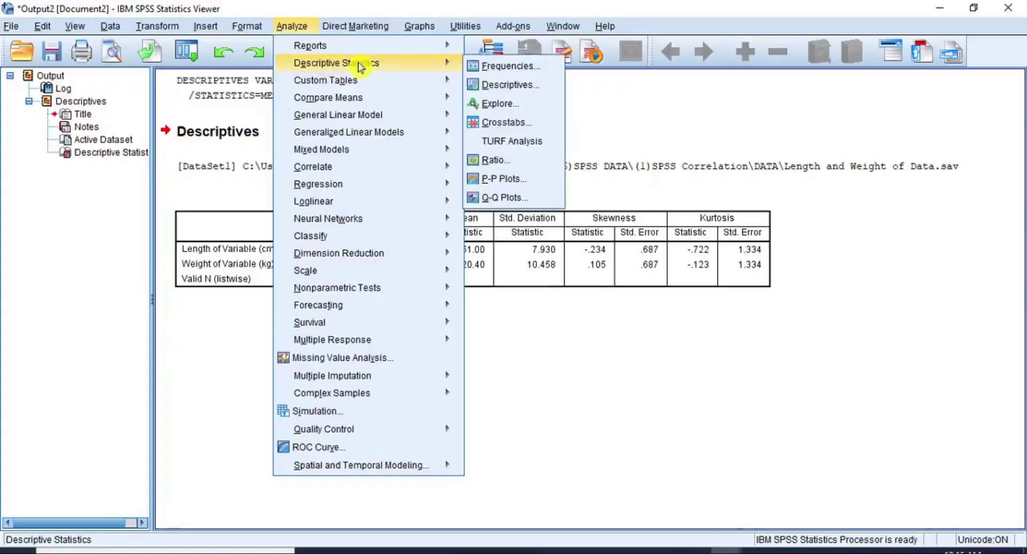
left_click(542, 69)
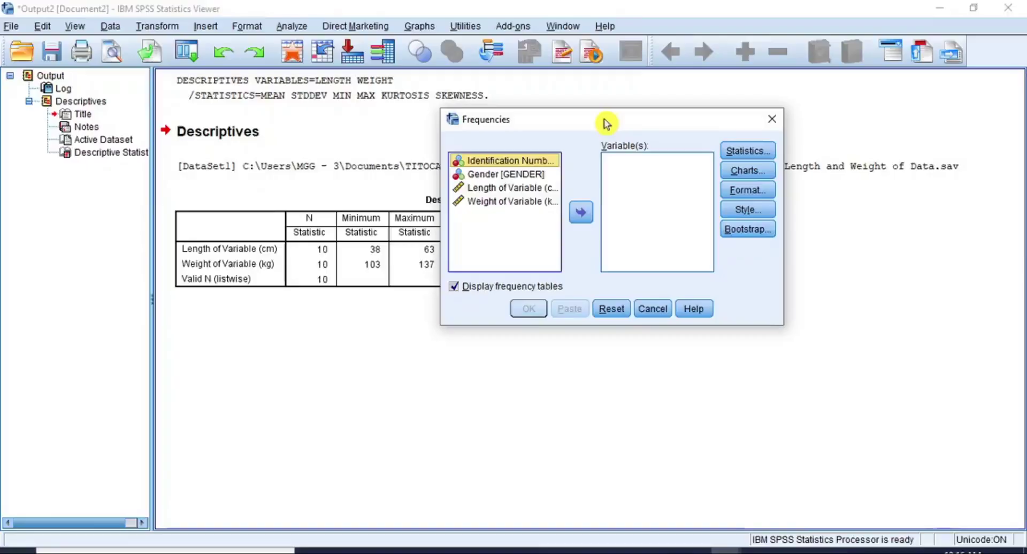
left_click_drag(606, 123, 682, 131)
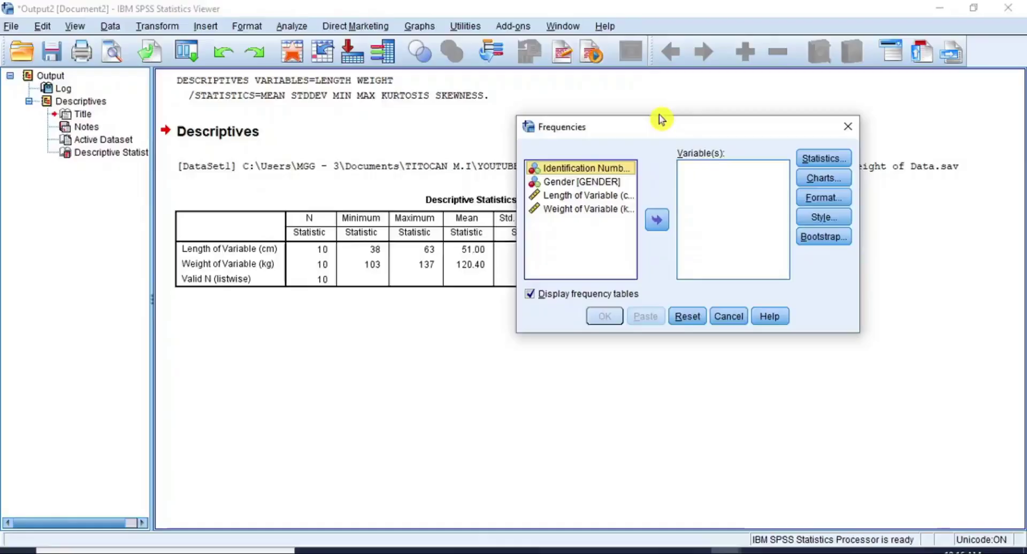
left_click(575, 196)
left_click(583, 212, "shift")
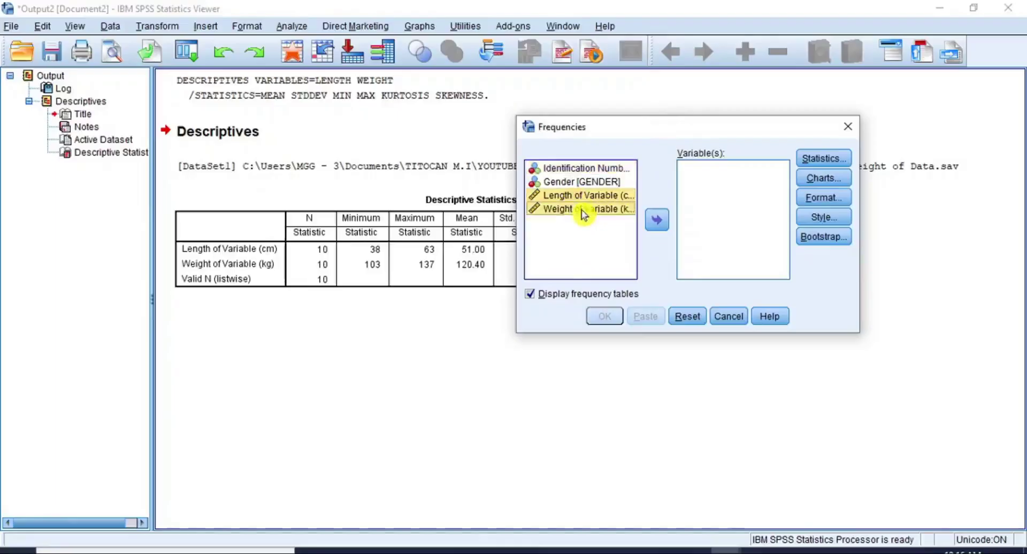
left_click(657, 225)
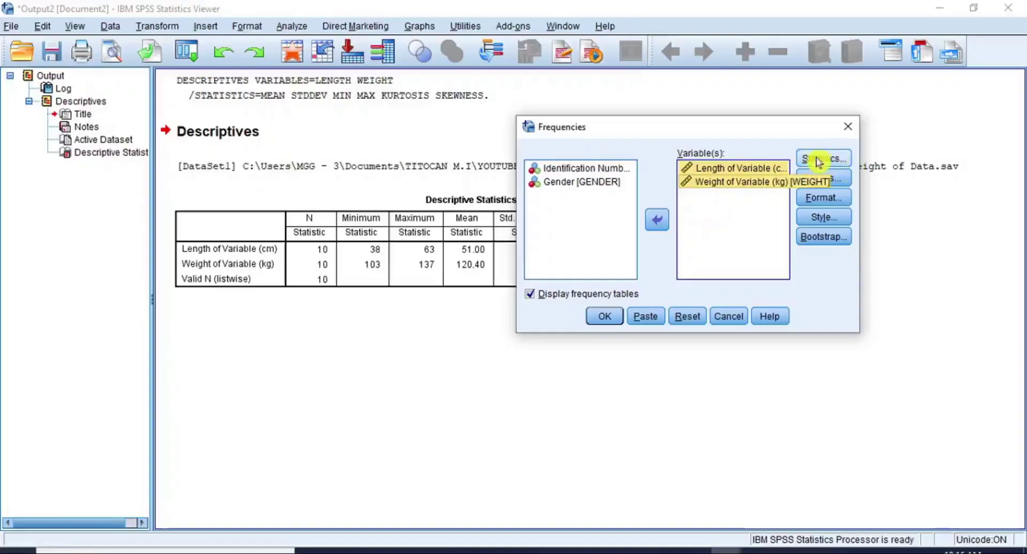
- Request the mean, median and mode as central tendency statistics for the frequencies analysis
left_click(843, 159)
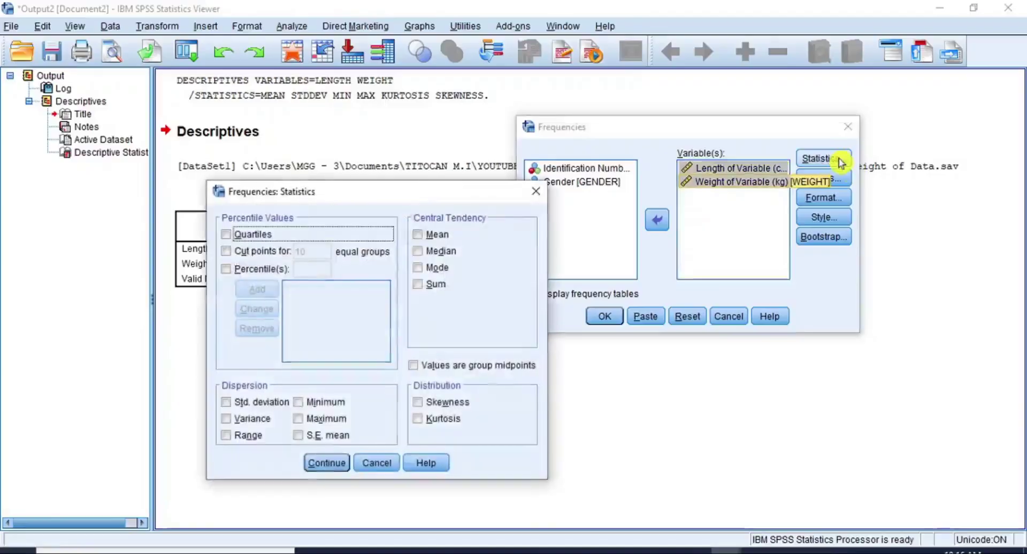
left_click_drag(463, 185, 456, 146)
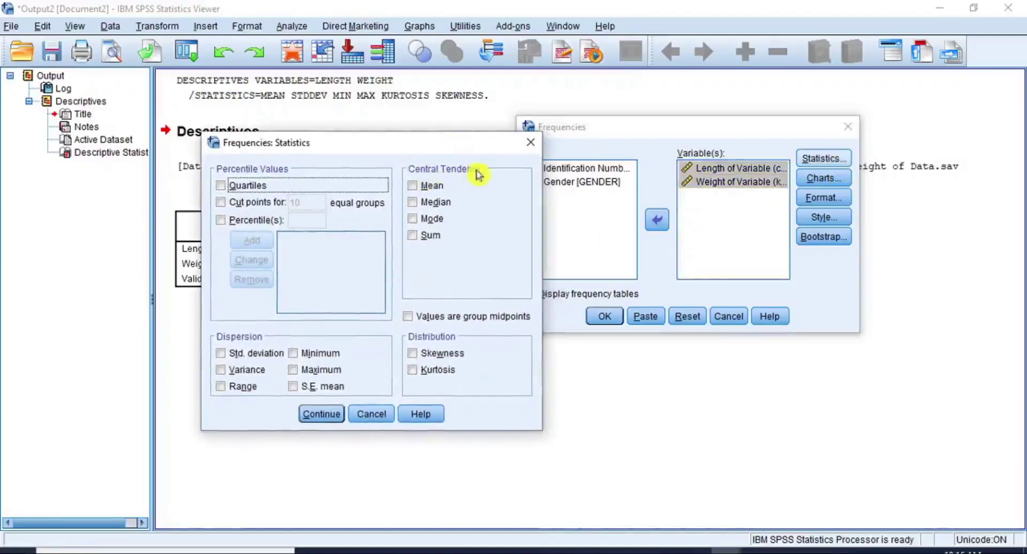
left_click(413, 186)
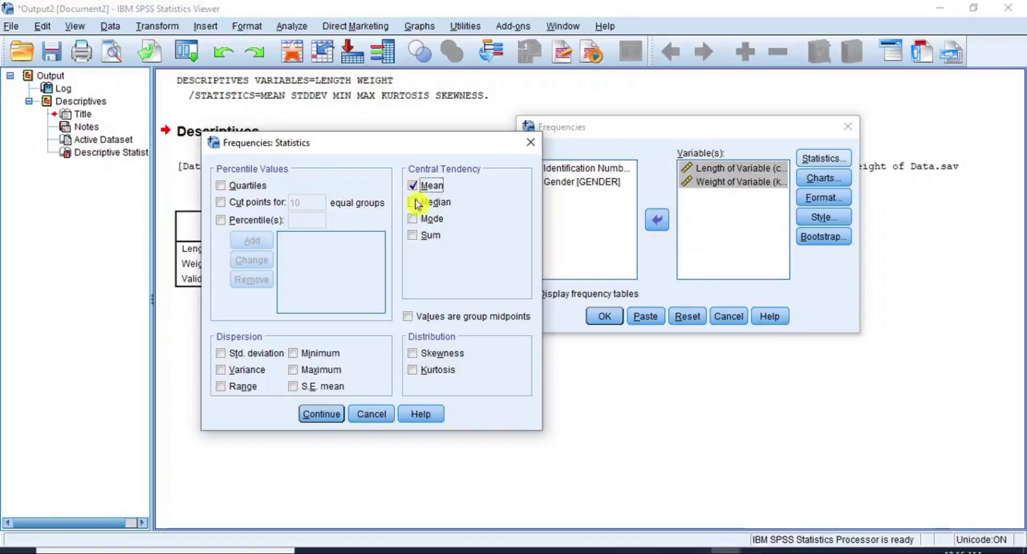
left_click(412, 204)
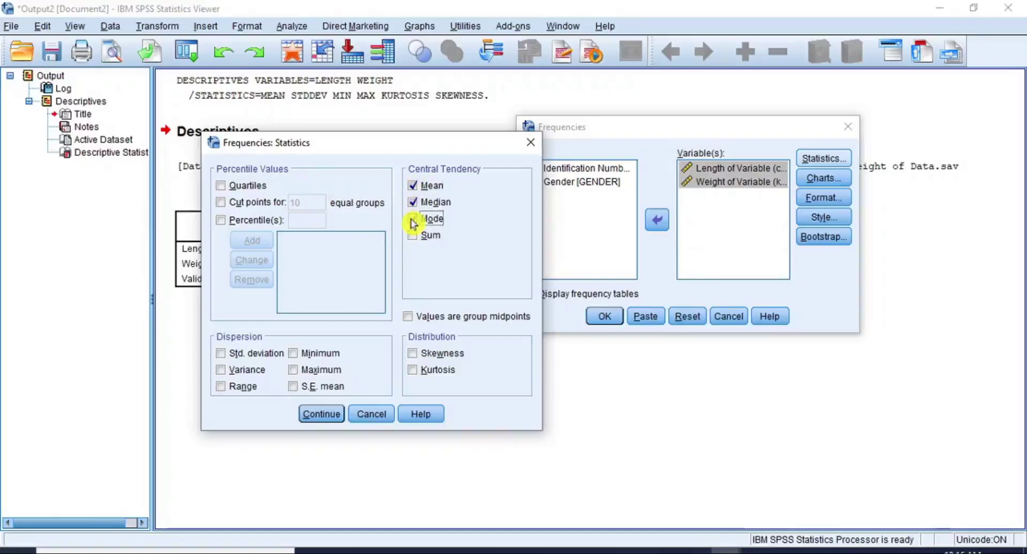
left_click(414, 220)
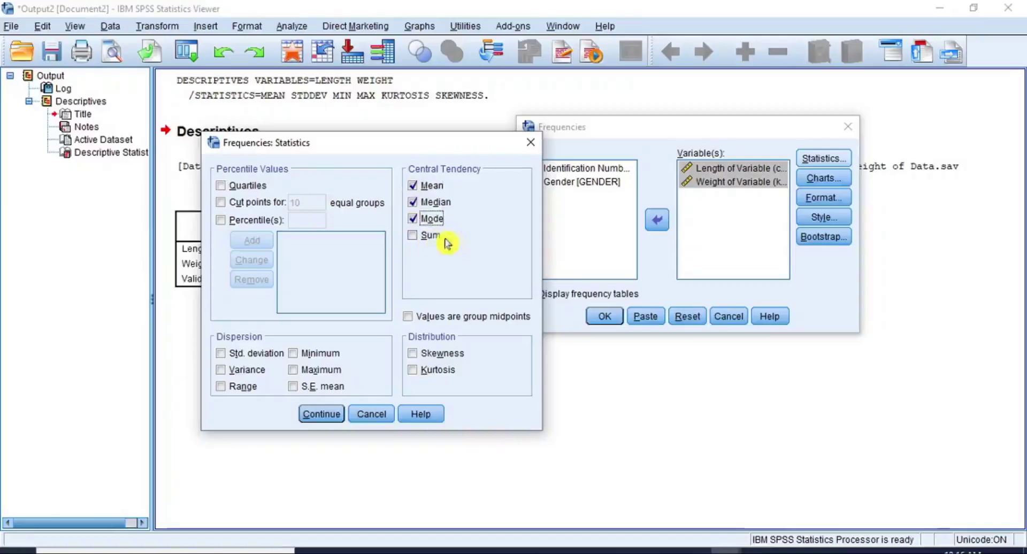
- Add standard deviation, minimum, maximum, skewness and kurtosis to the requested statistics, and turn off the display of frequency tables
left_click(221, 354)
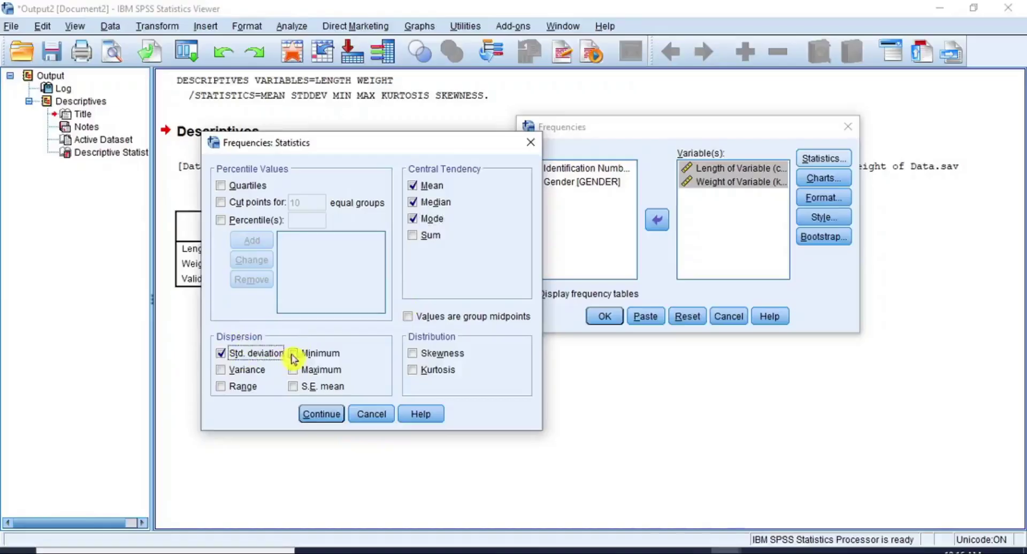
left_click(291, 355)
left_click(292, 371)
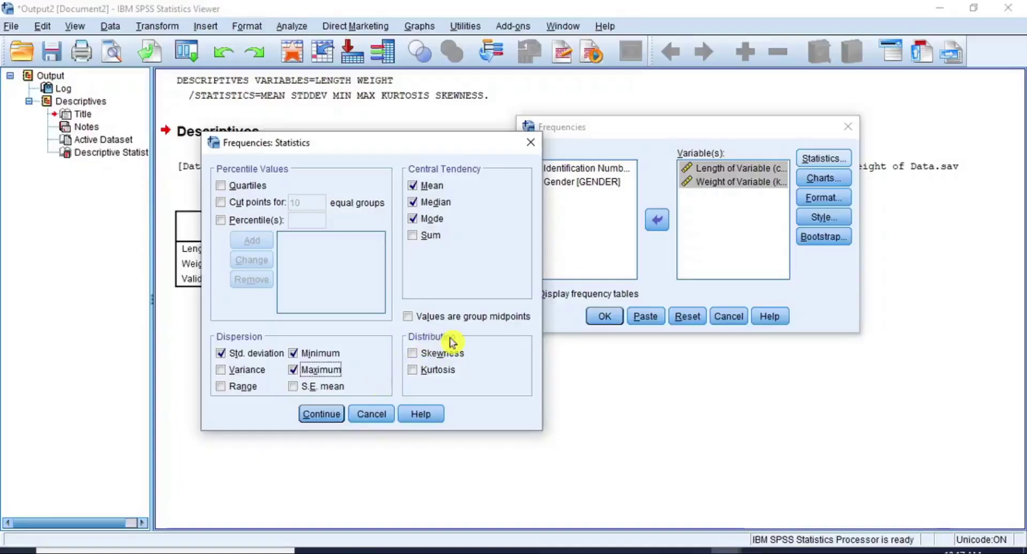
left_click(413, 354)
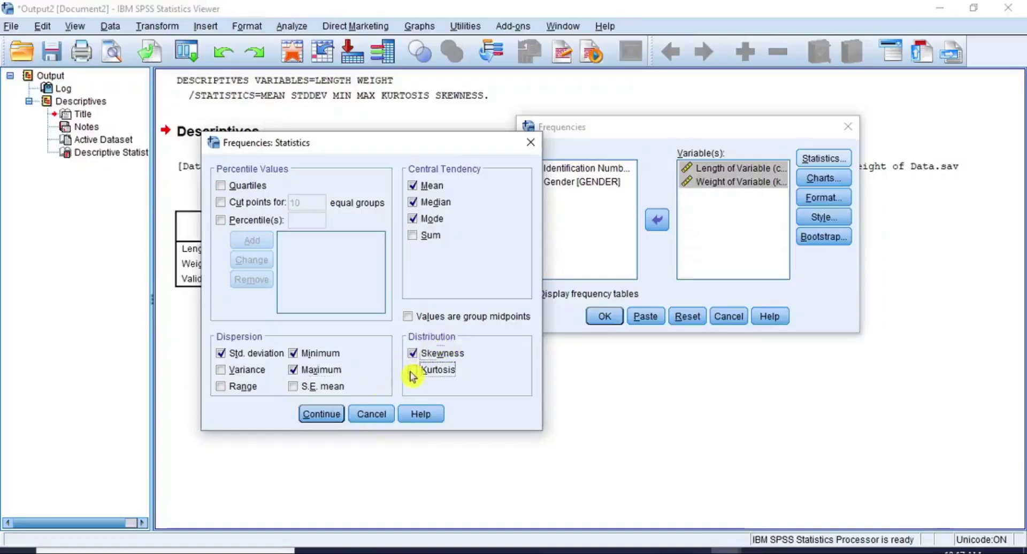
left_click(413, 372)
left_click(317, 415)
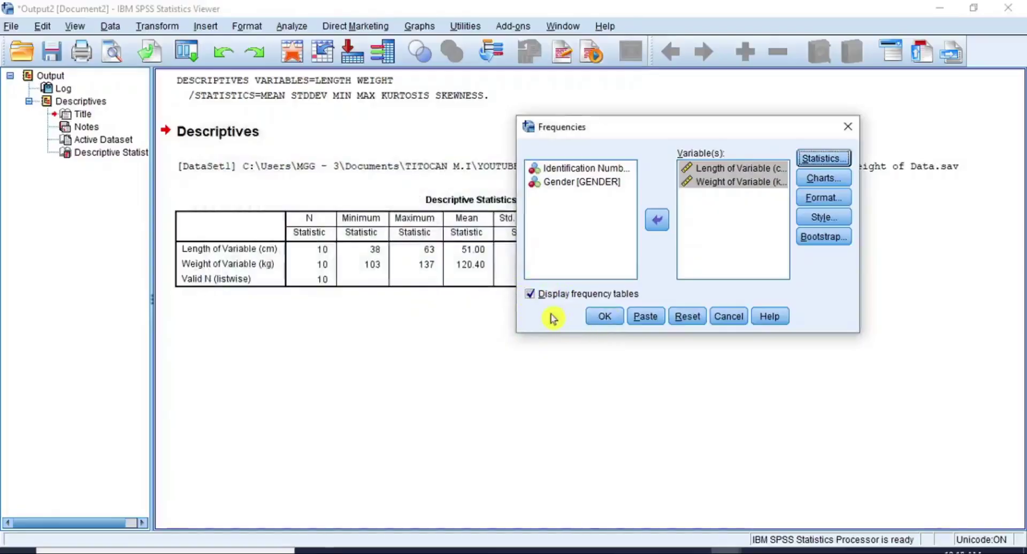
left_click(535, 295)
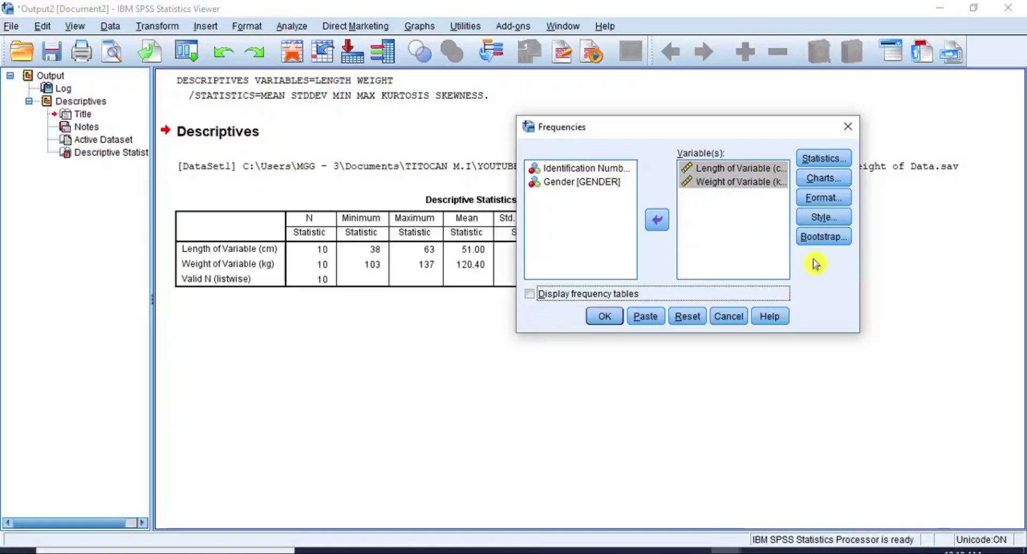
- Request histograms with a normal curve for both variables and run the frequencies analysis
left_click(836, 182)
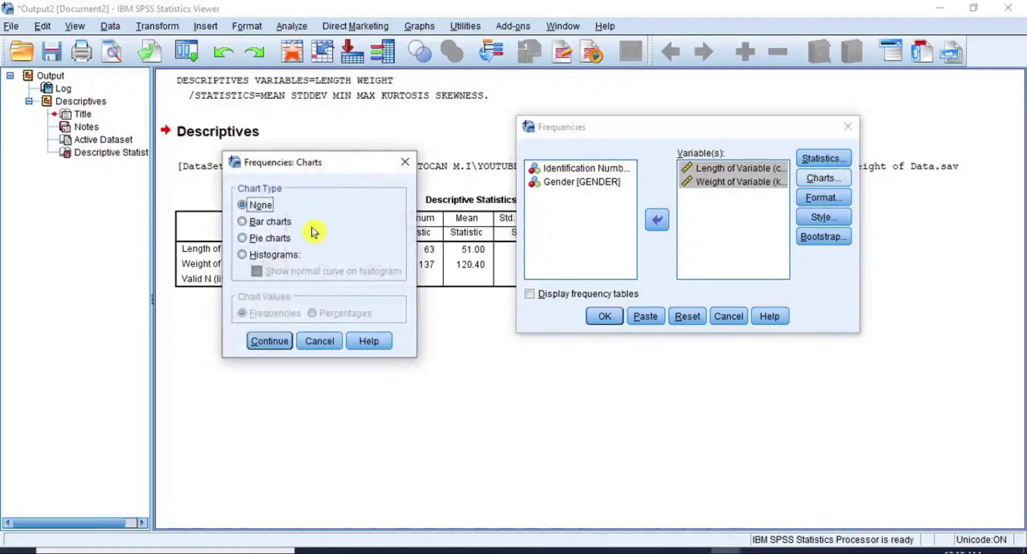
left_click(244, 259)
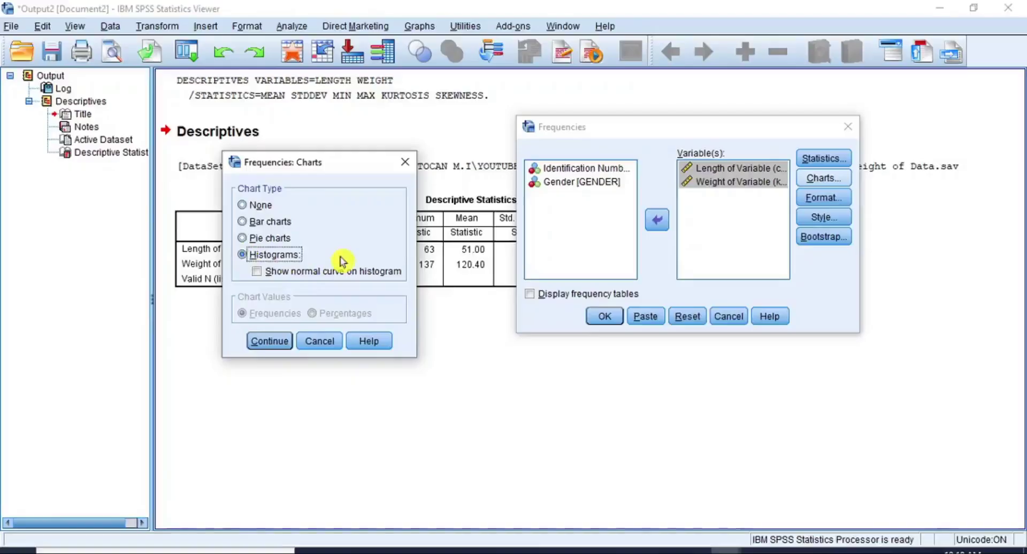
left_click(259, 273)
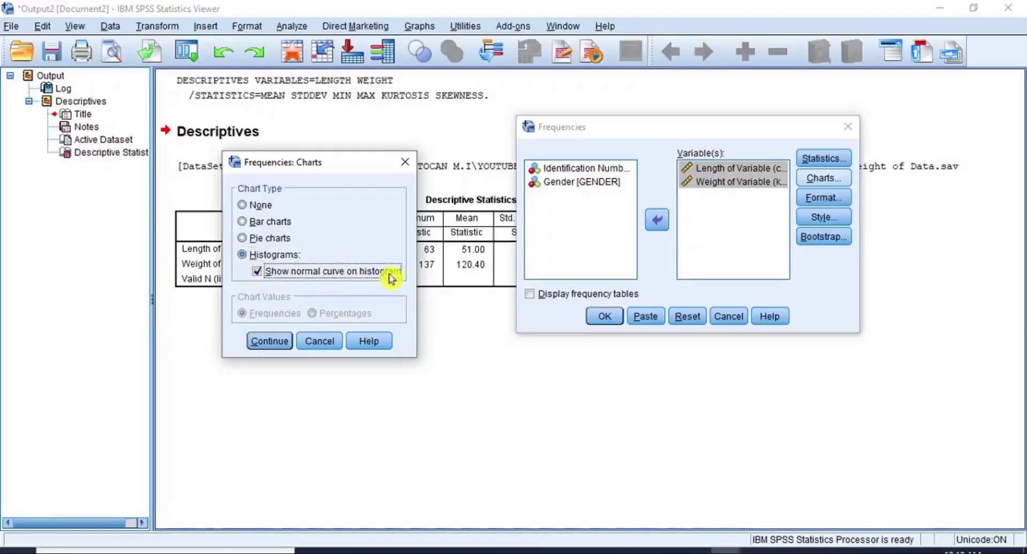
left_click(266, 343)
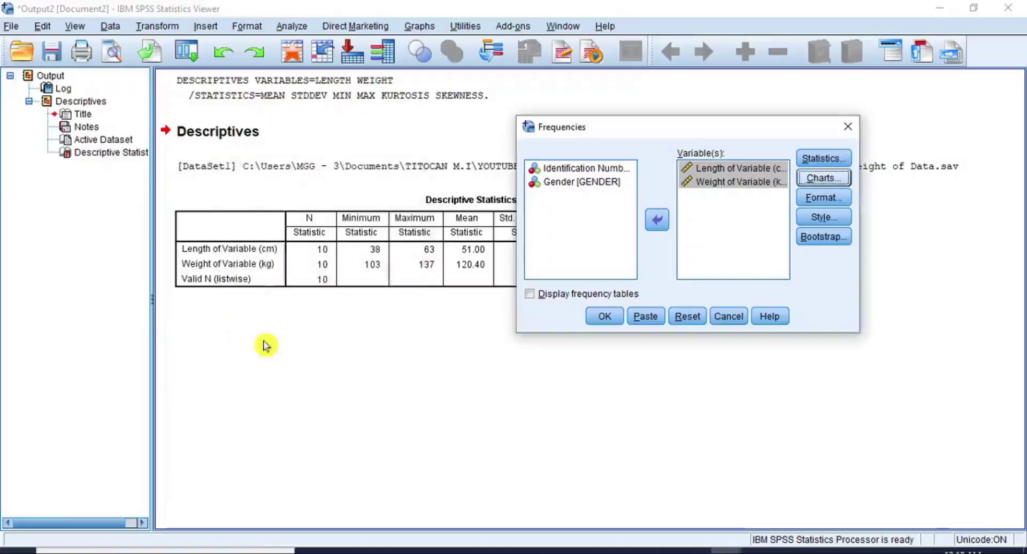
left_click(604, 318)
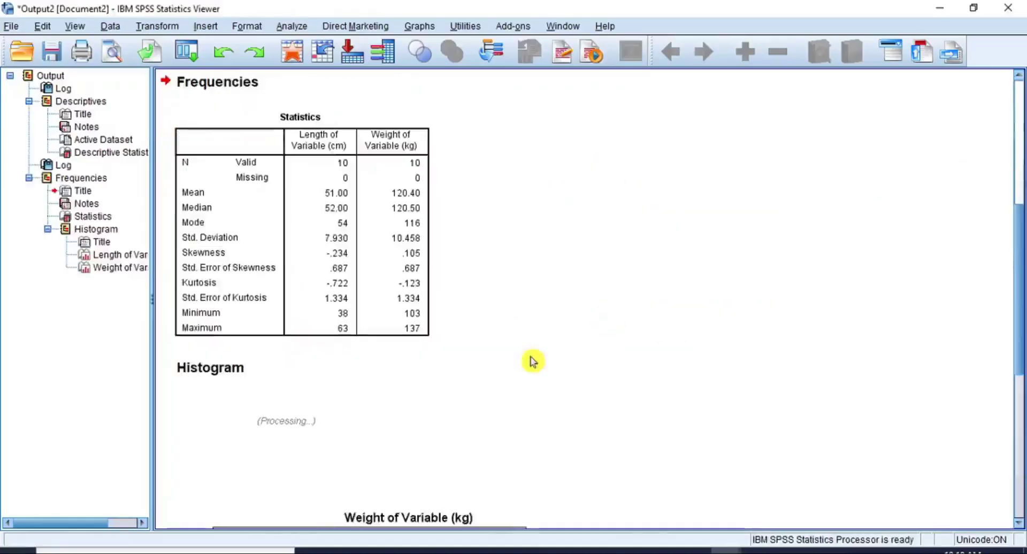
- Compare the new Frequencies statistics table with the earlier Descriptive Statistics table for length and weight
scroll(480, 375, "down", 10)
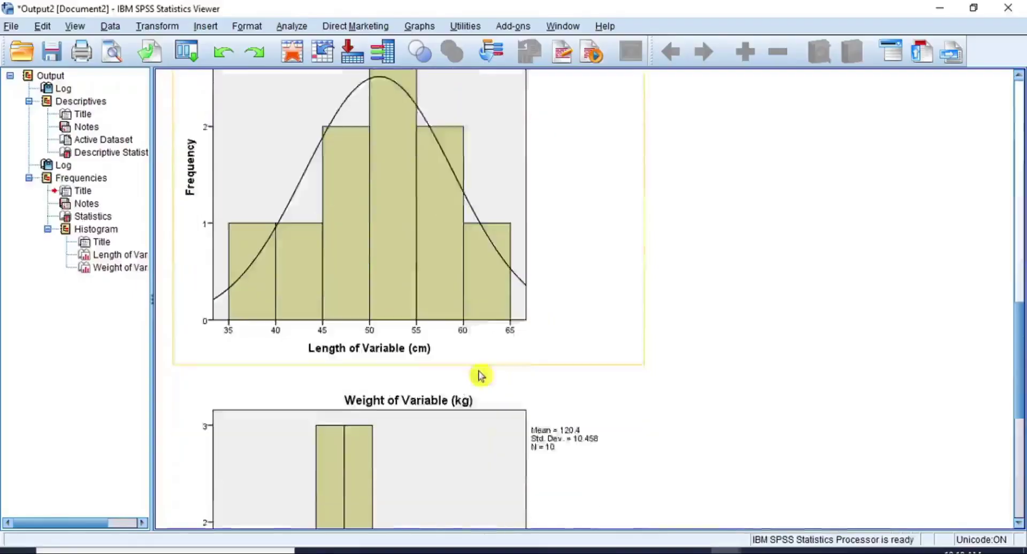
scroll(480, 375, "up", 12)
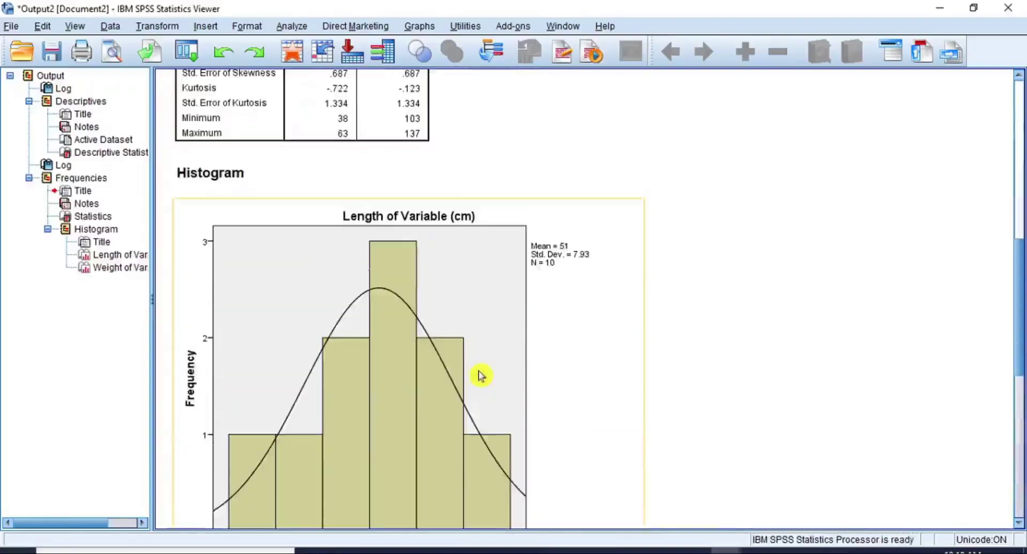
scroll(480, 376, "up", 3)
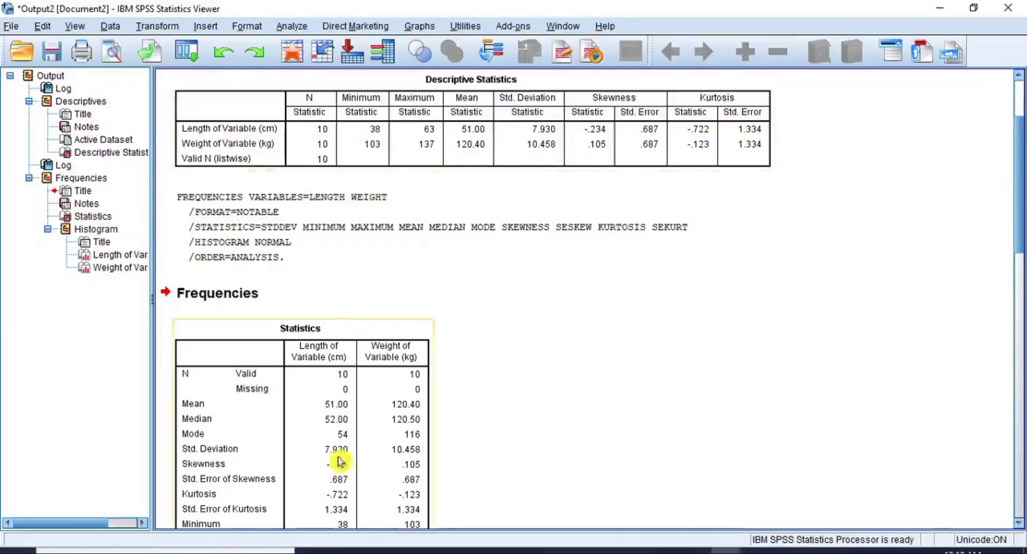
scroll(337, 460, "down", 2)
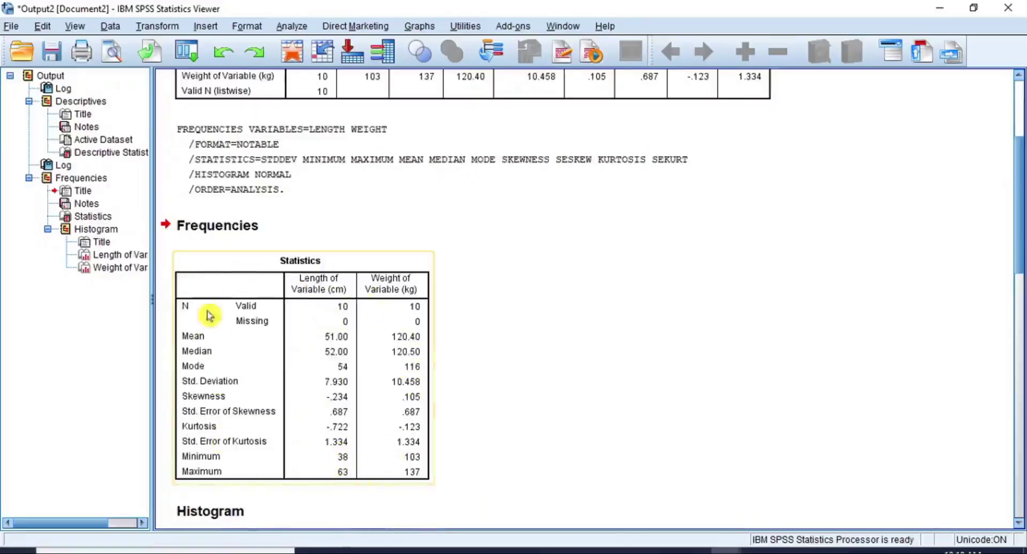
scroll(457, 380, "up", 4)
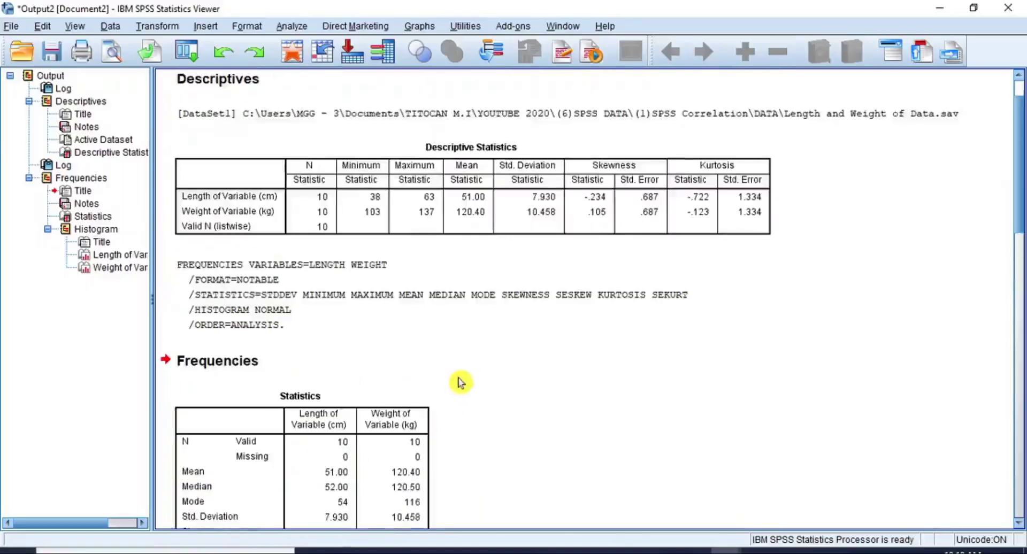
scroll(388, 386, "down", 4)
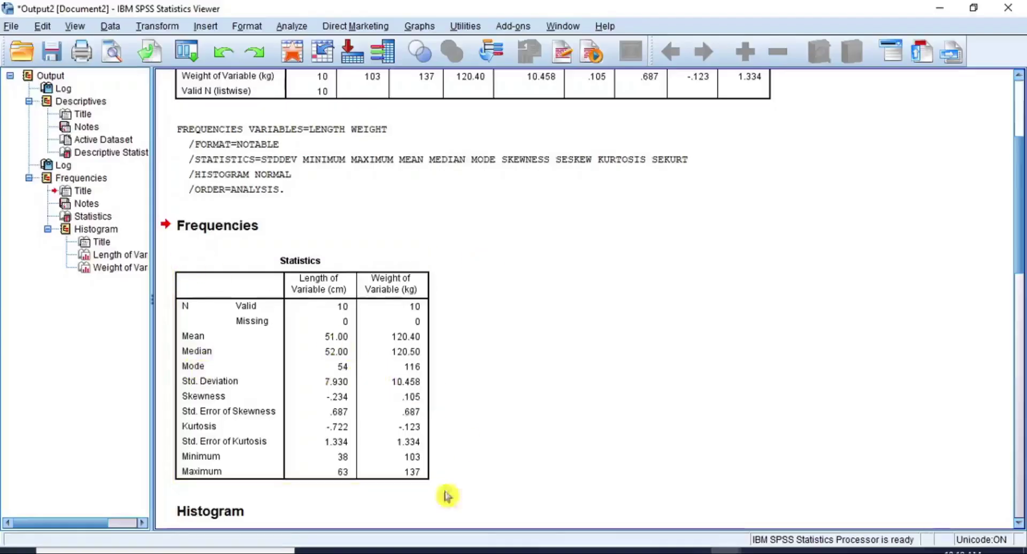
scroll(183, 246, "up", 5)
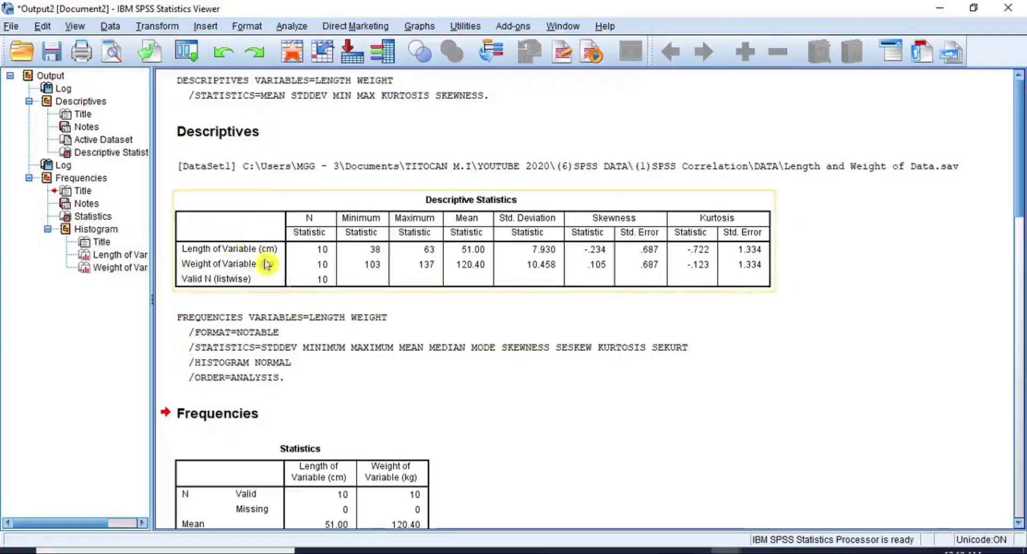
scroll(489, 385, "down", 9)
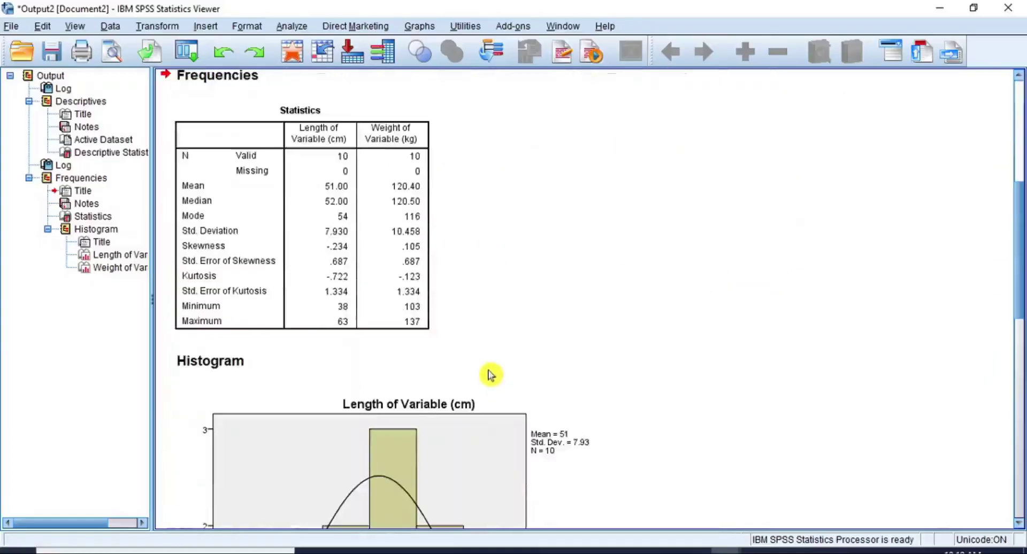
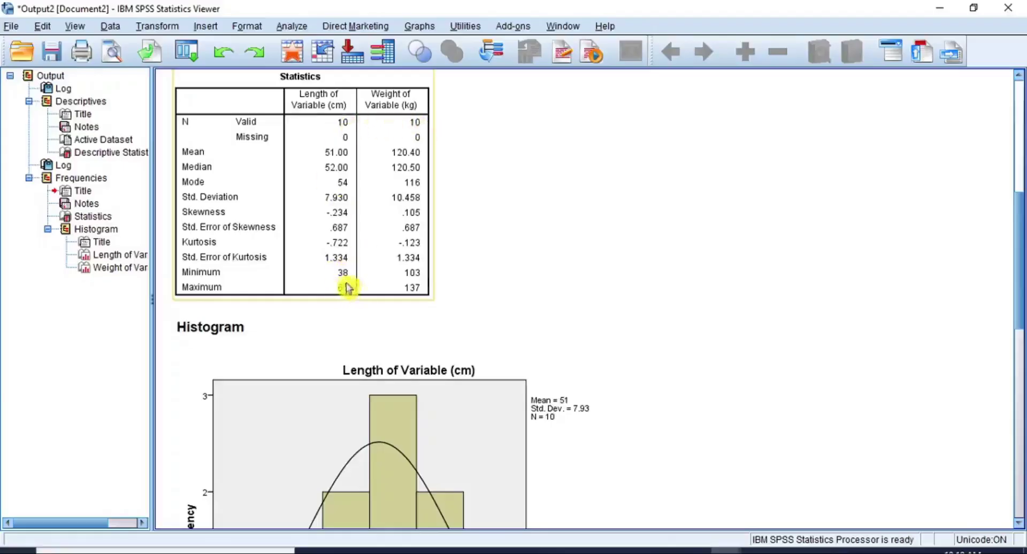
- Examine the mean, median and mode in the Frequencies statistics table along with the length and weight histograms
left_click(357, 313)
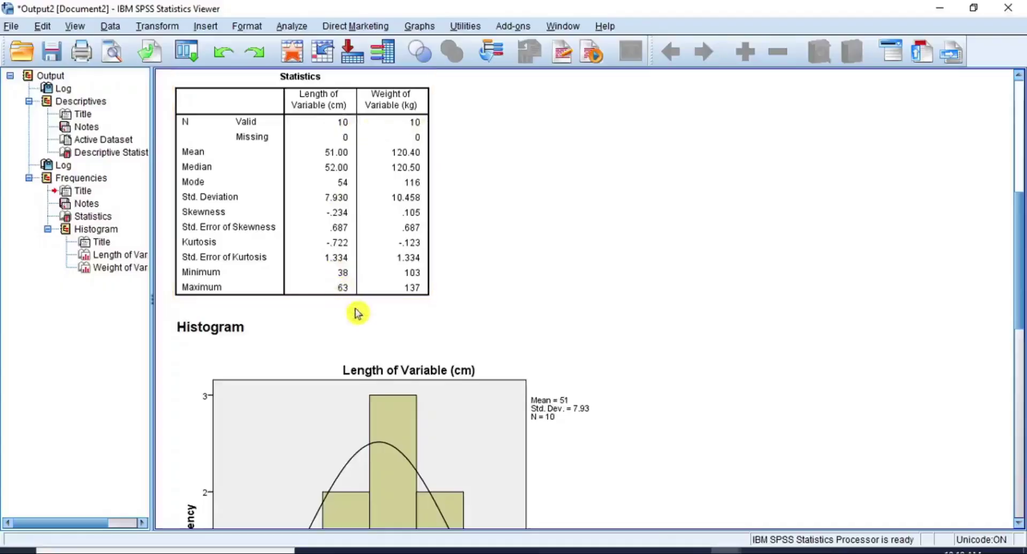
left_click(377, 290)
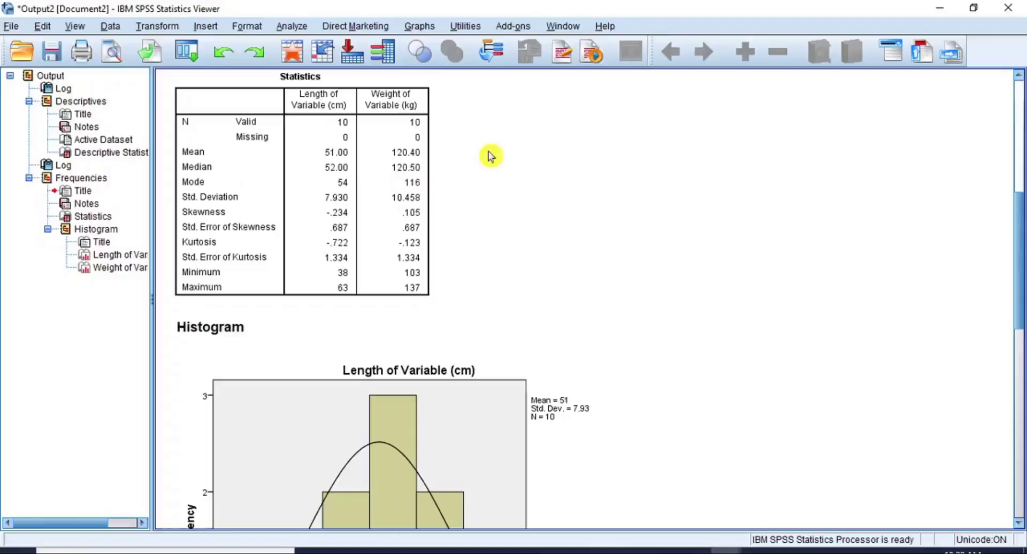
left_click_drag(1019, 259, 1015, 190)
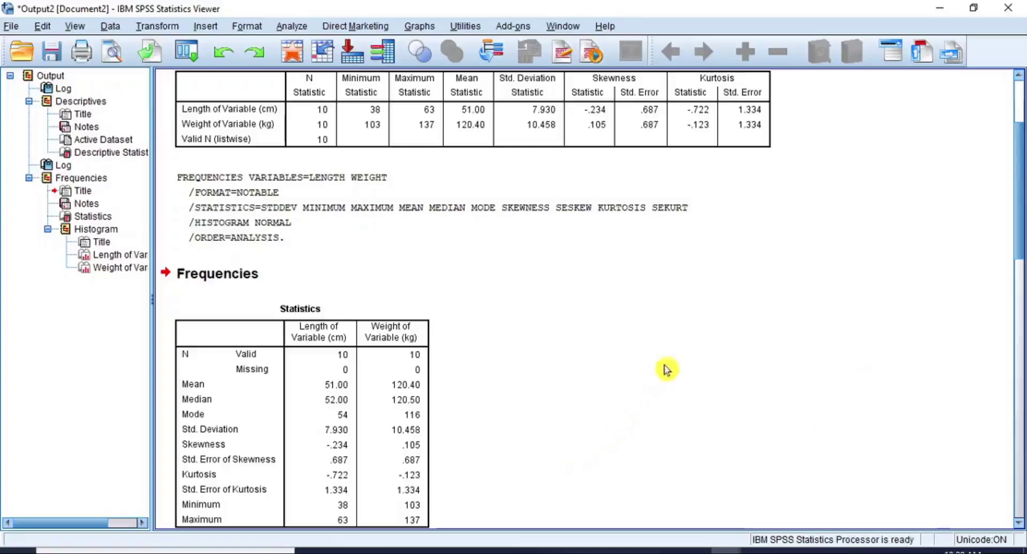
left_click(227, 402)
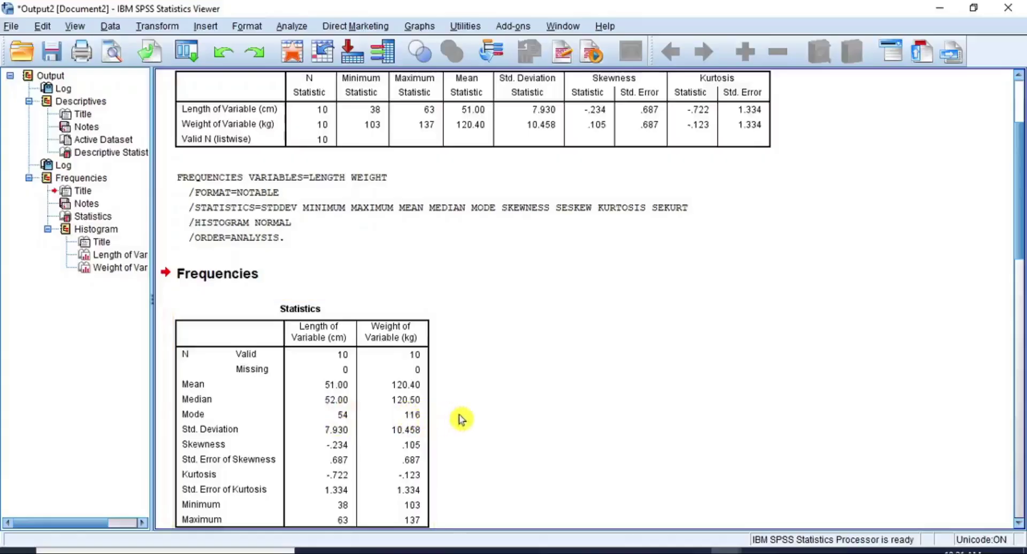
scroll(462, 419, "down", 10)
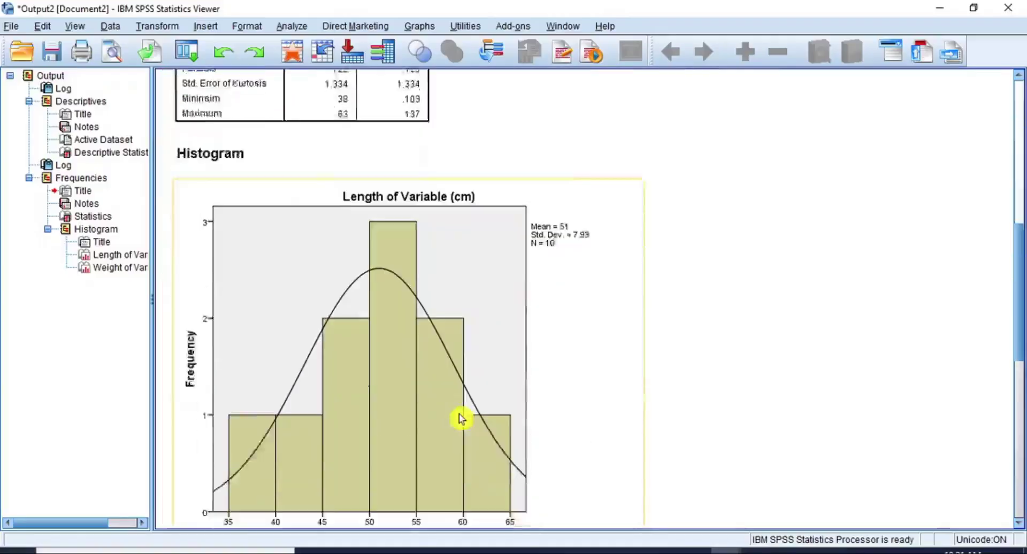
scroll(393, 417, "down", 10)
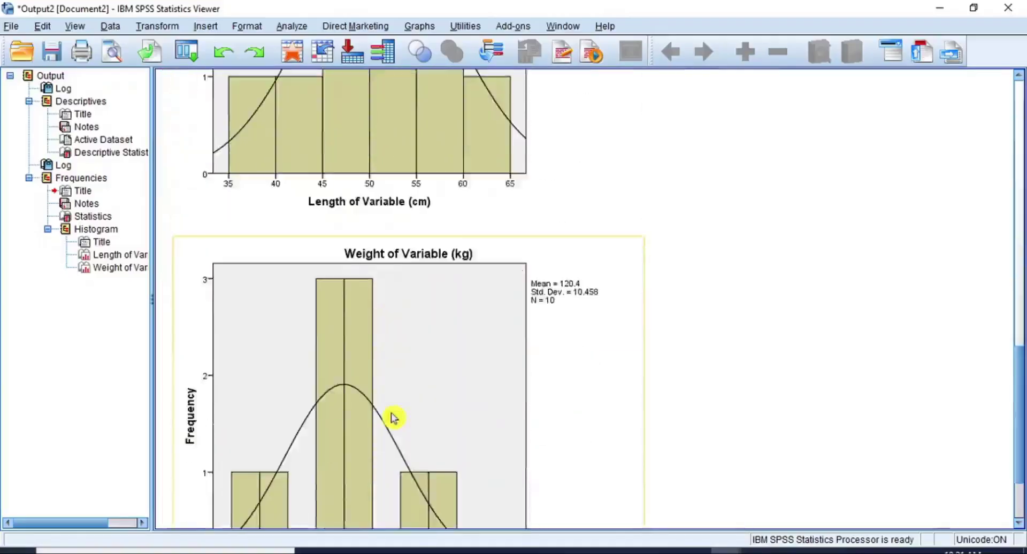
scroll(349, 463, "up", 20)
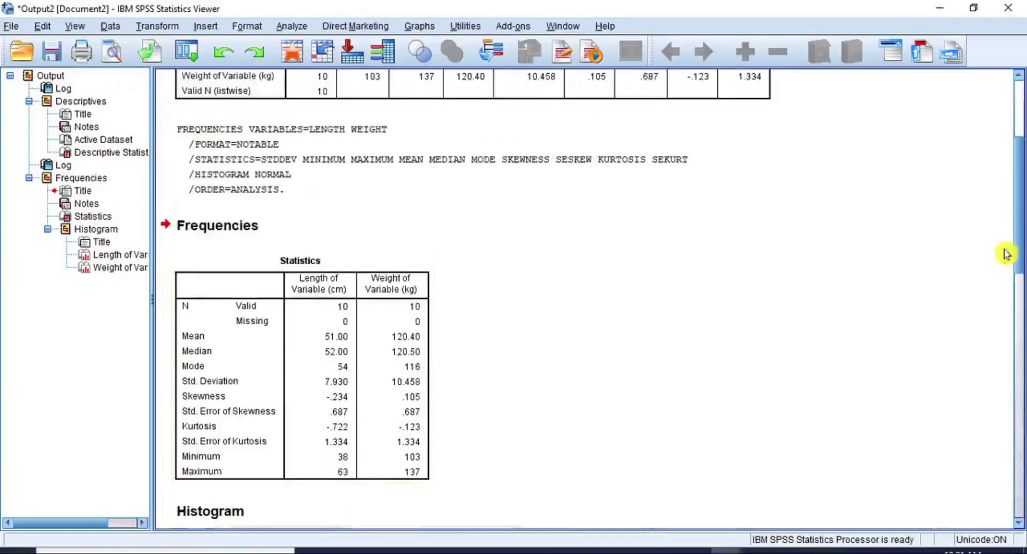
left_click_drag(1021, 237, 1021, 223)
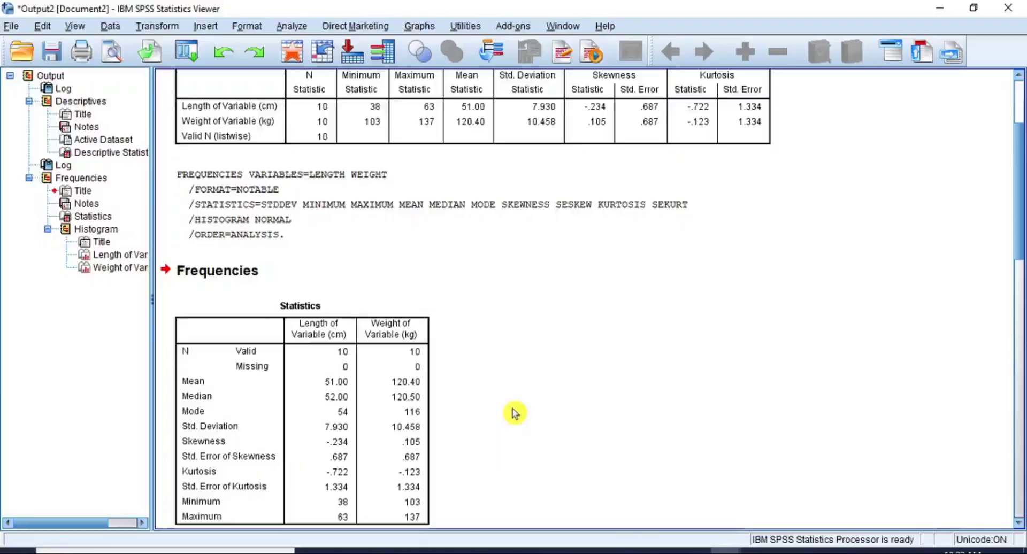
- Examine the standard deviation, skewness and kurtosis of both variables and check them against the shape of the histograms' normal curves
left_click(262, 434)
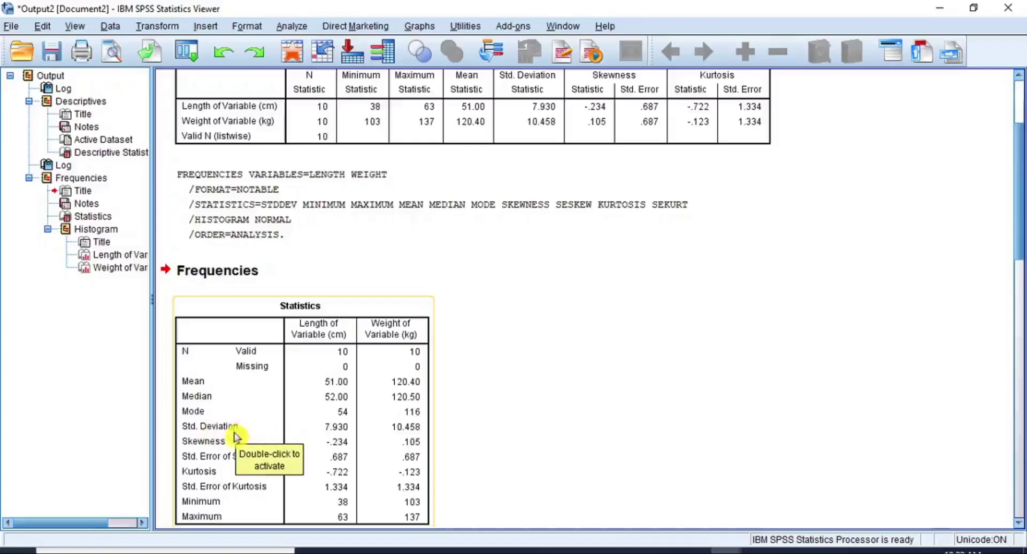
left_click(503, 374)
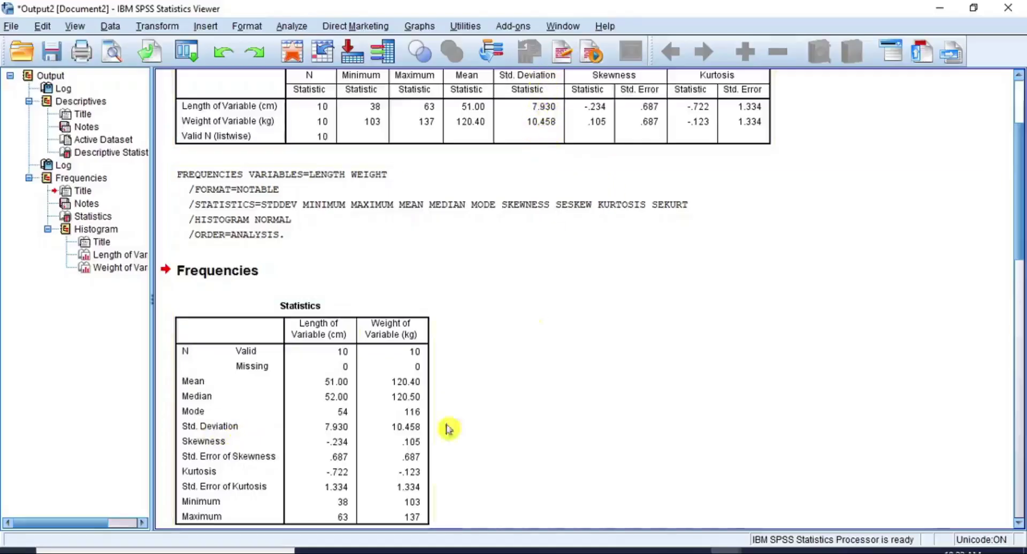
left_click(420, 441)
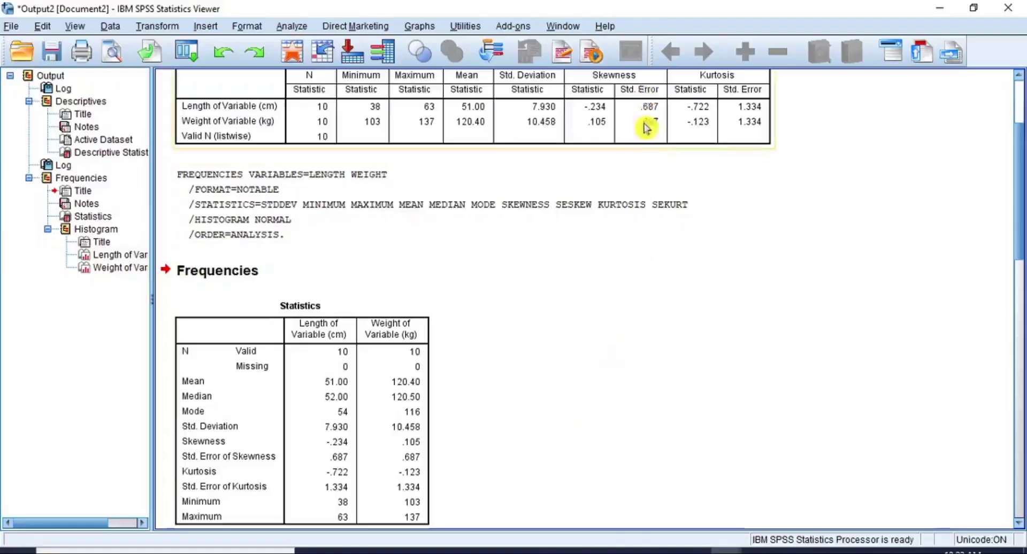
left_click(407, 499)
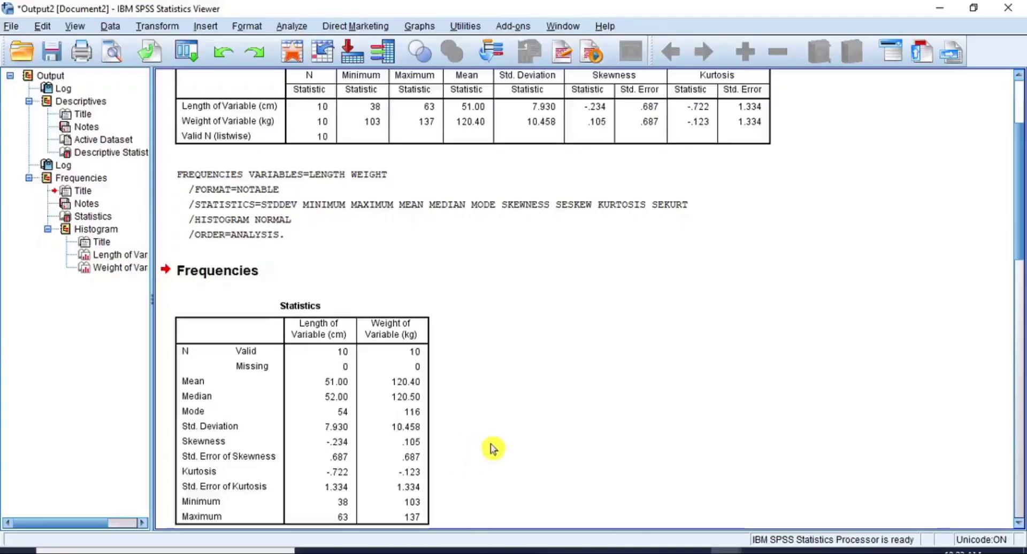
scroll(484, 449, "down", 10)
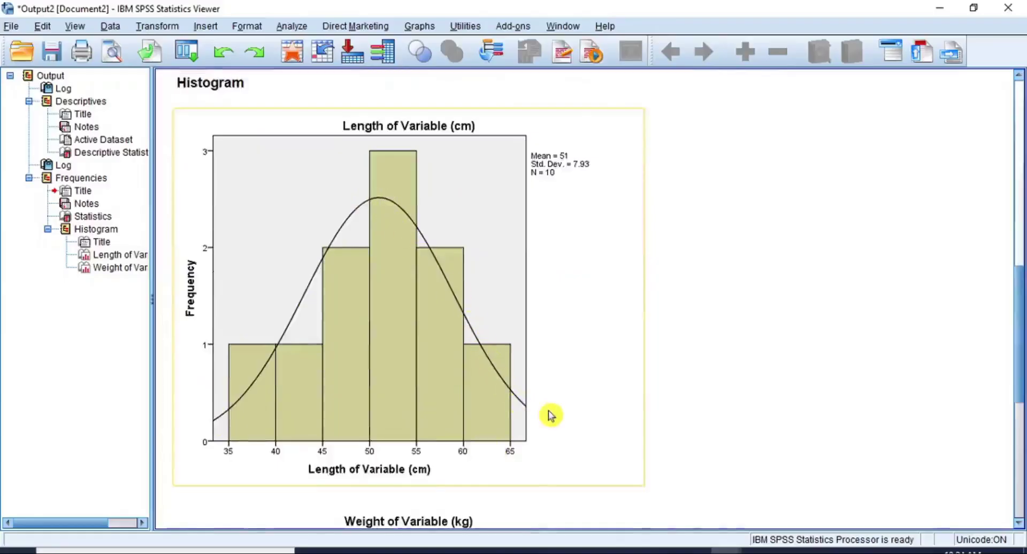
scroll(420, 390, "up", 10)
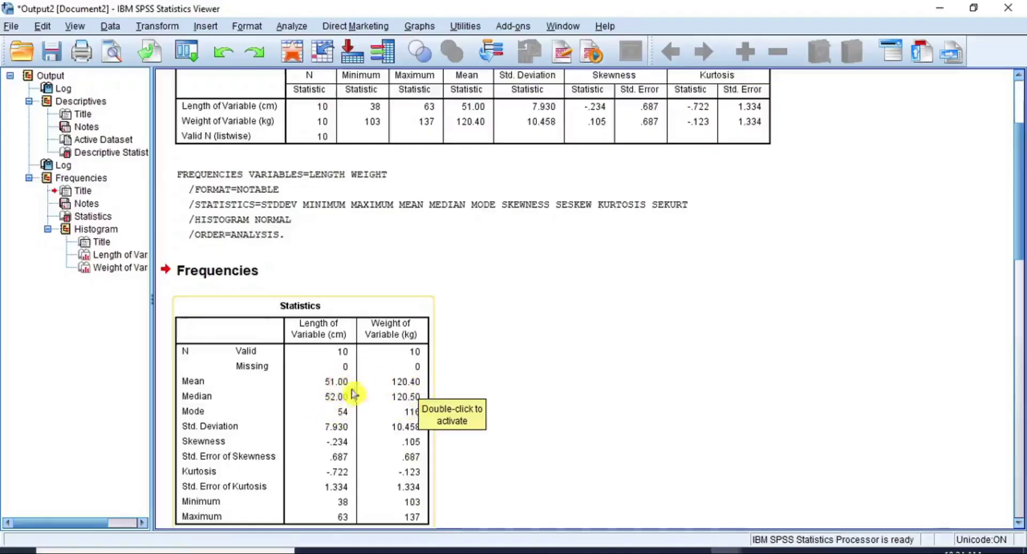
scroll(556, 398, "down", 1)
scroll(556, 397, "up", 1)
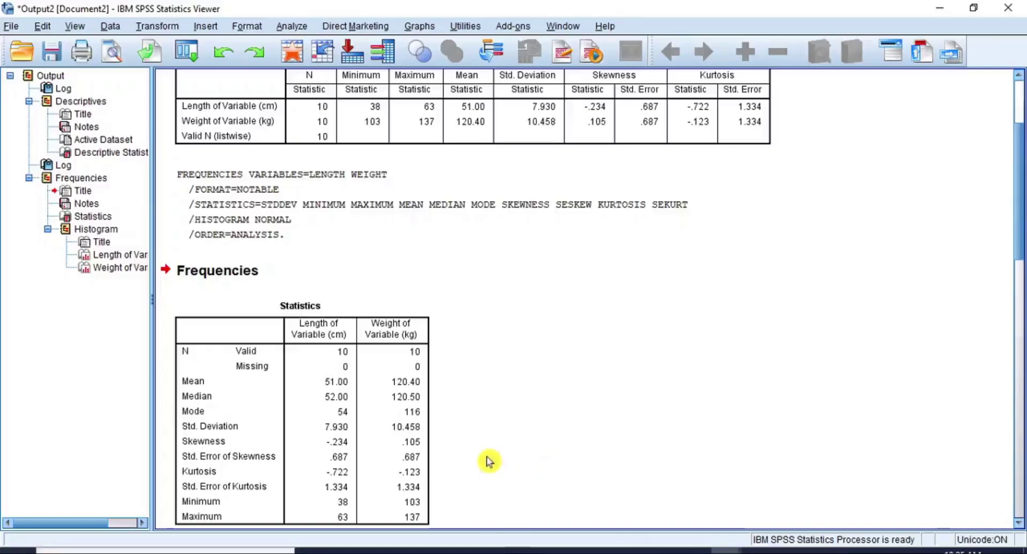
scroll(488, 461, "down", 15)
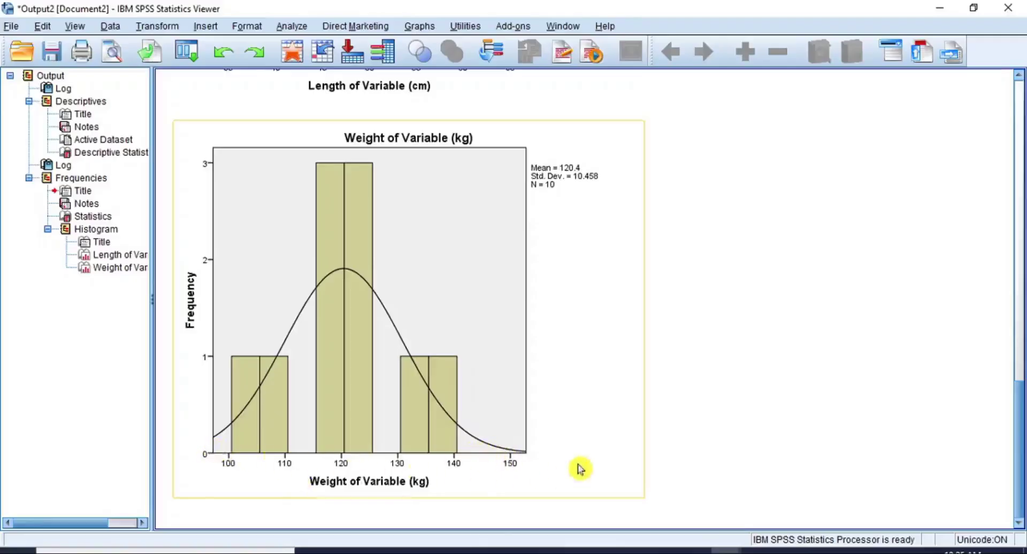
left_click_drag(1020, 449, 993, 190)
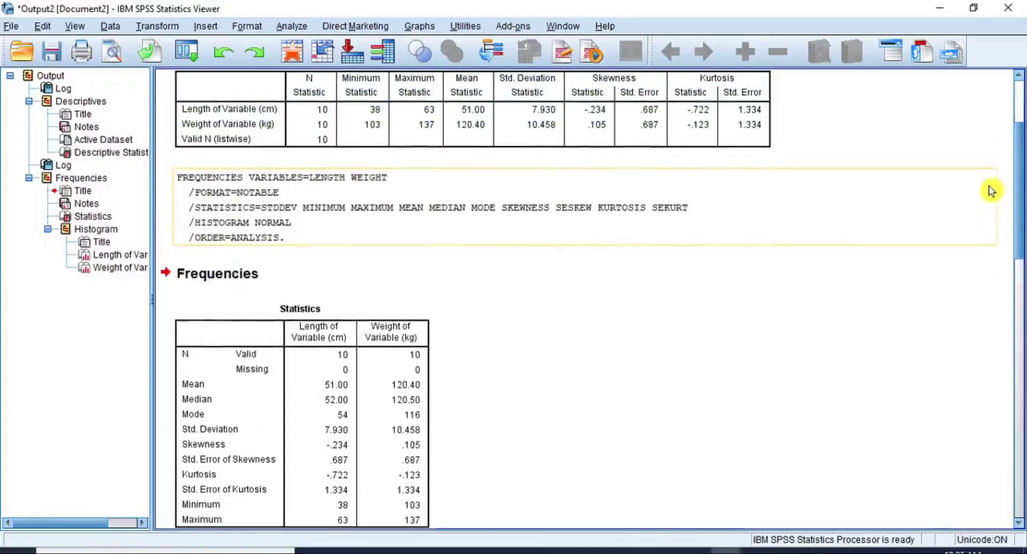